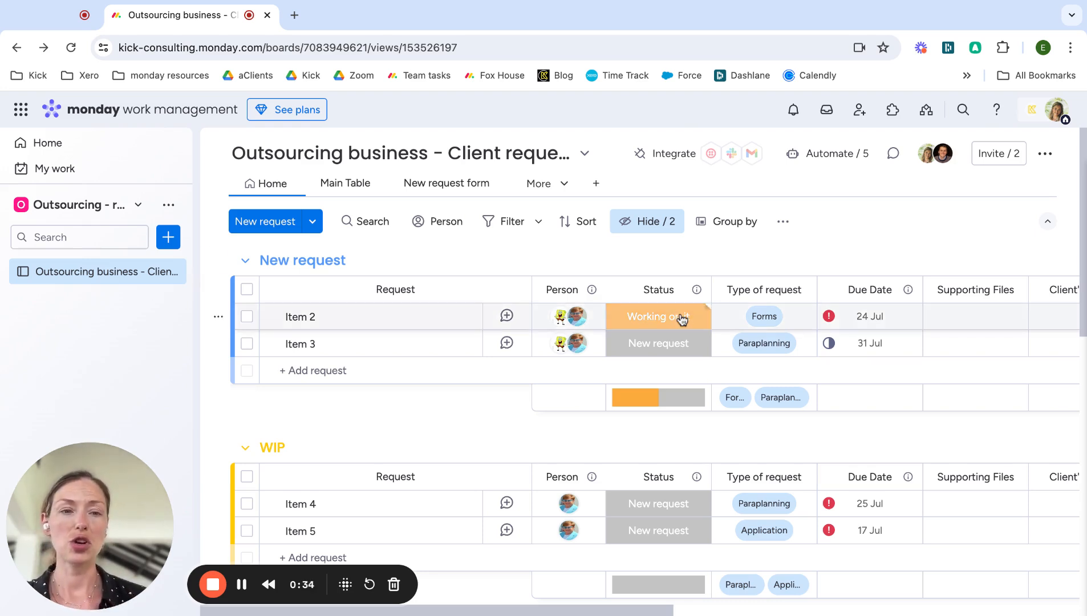
Look at the practice name column at the far end of the client requests board
{"action": "scroll", "coordinate": [681, 318], "scroll_direction": "right", "scroll_amount": 10}
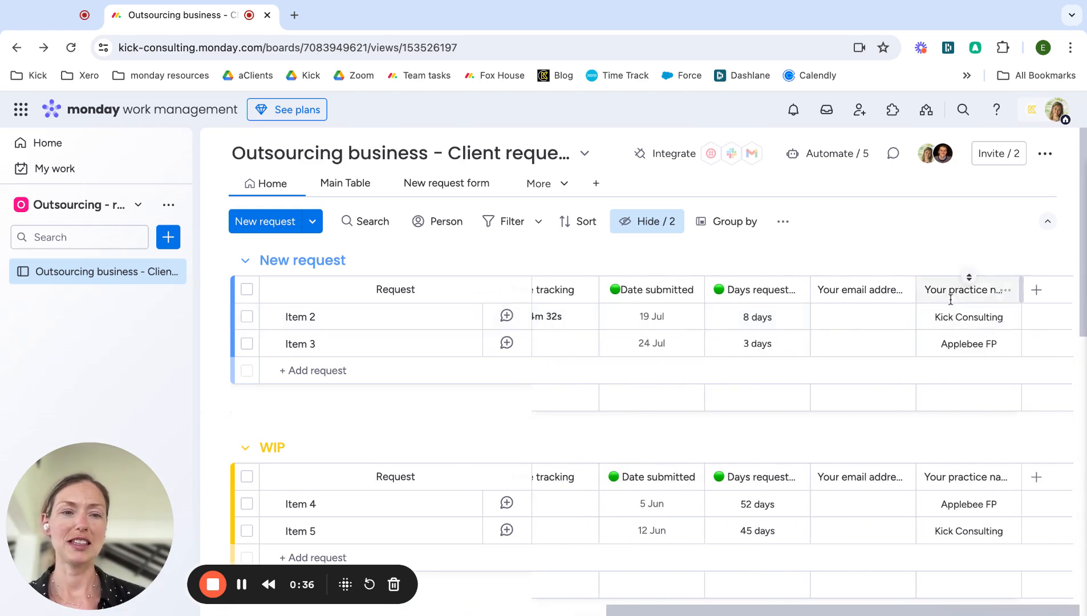
{"action": "left_click", "coordinate": [962, 292]}
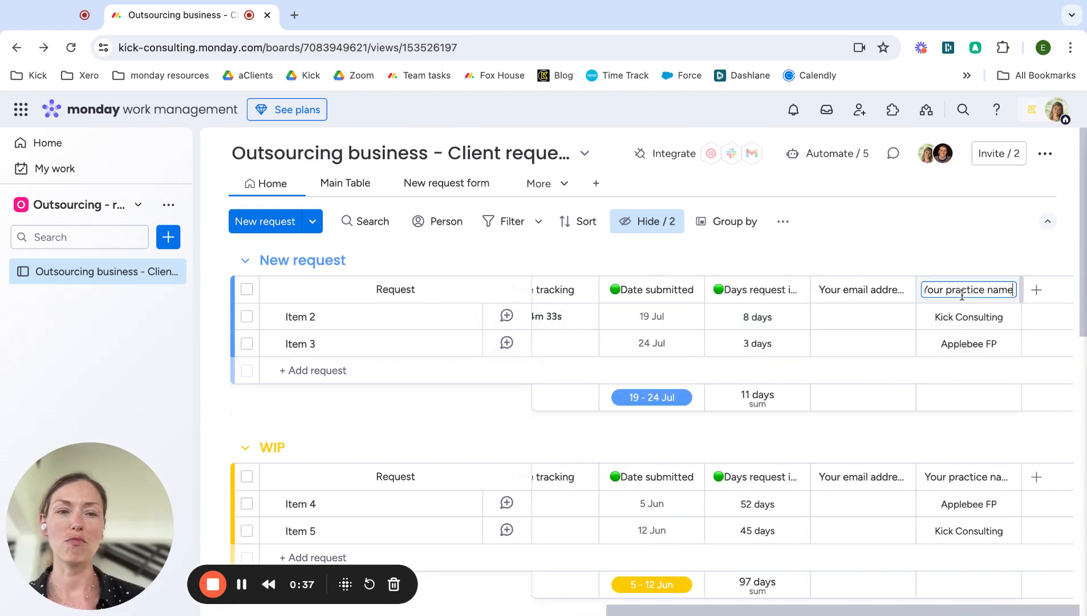
{"action": "left_click", "coordinate": [965, 253]}
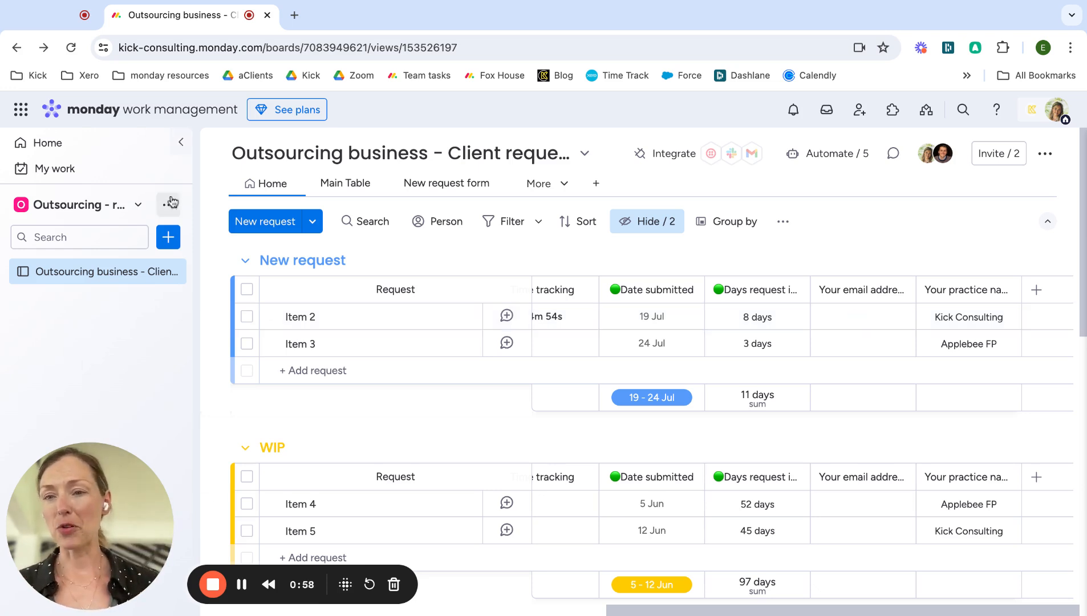
Collapse the workspace sidebar and all groups on the board
{"action": "left_click", "coordinate": [181, 138]}
{"action": "scroll", "coordinate": [651, 463], "scroll_direction": "left", "scroll_amount": 10}
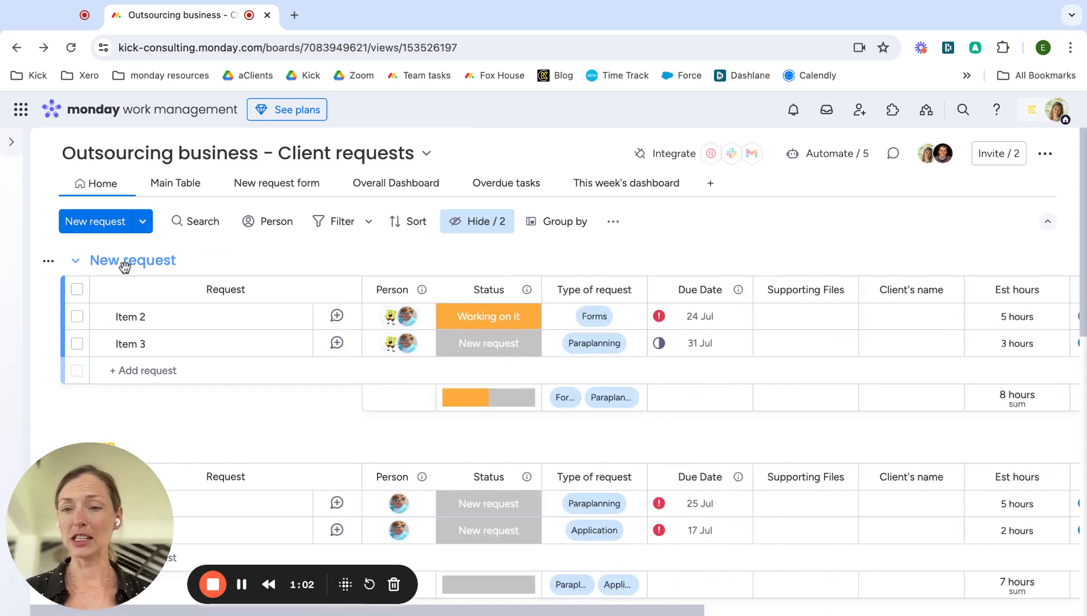
{"action": "left_click", "coordinate": [49, 261]}
{"action": "left_click", "coordinate": [167, 294]}
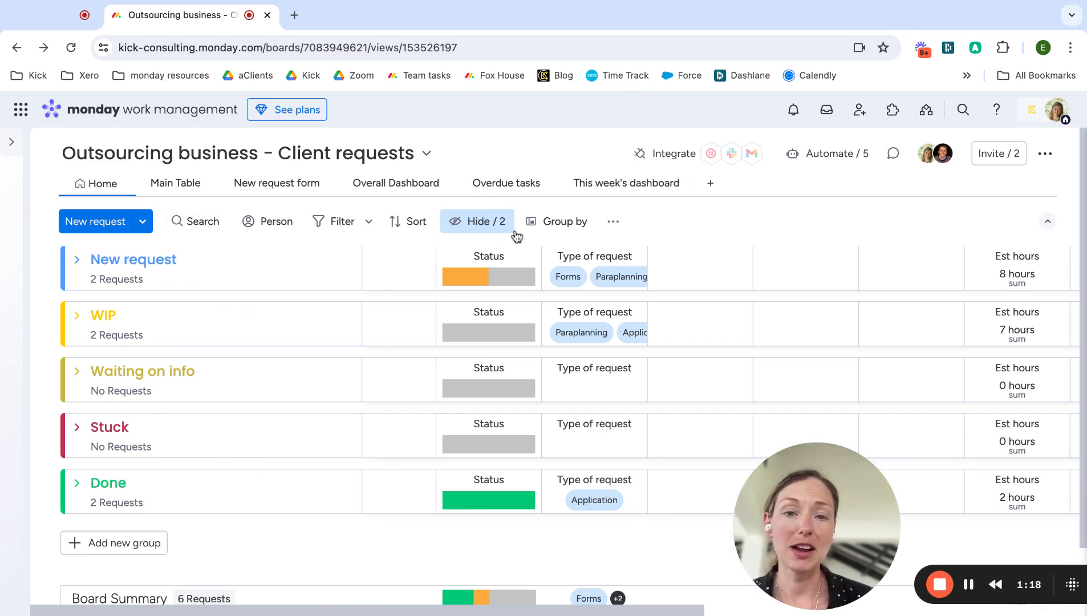
Group the board's requests by Due Date, and regroup them by Client's name
{"action": "left_click", "coordinate": [559, 221]}
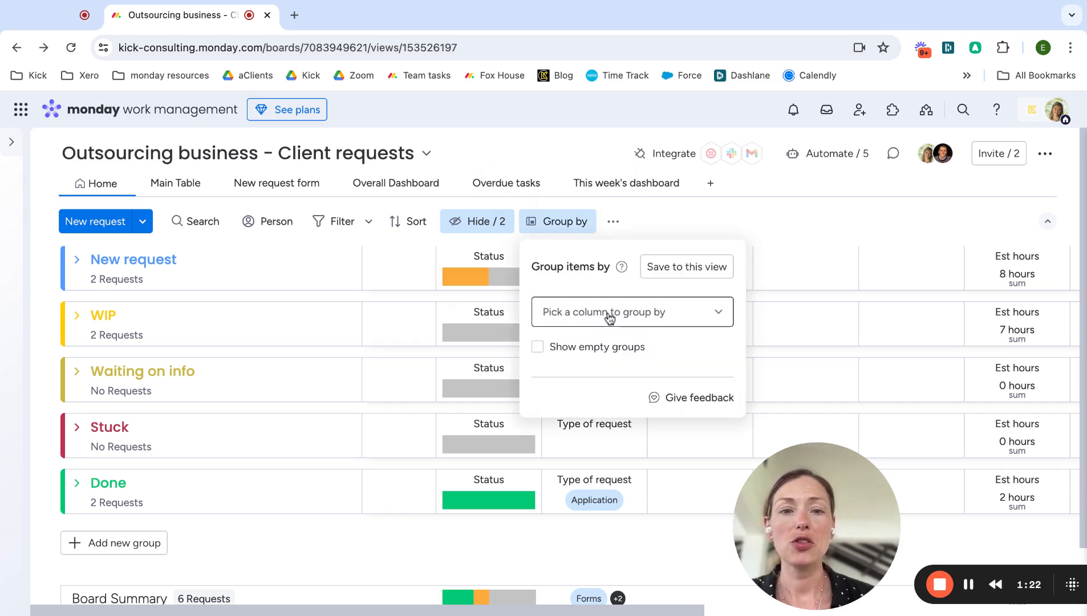
{"action": "left_click", "coordinate": [608, 314]}
{"action": "left_click", "coordinate": [613, 376]}
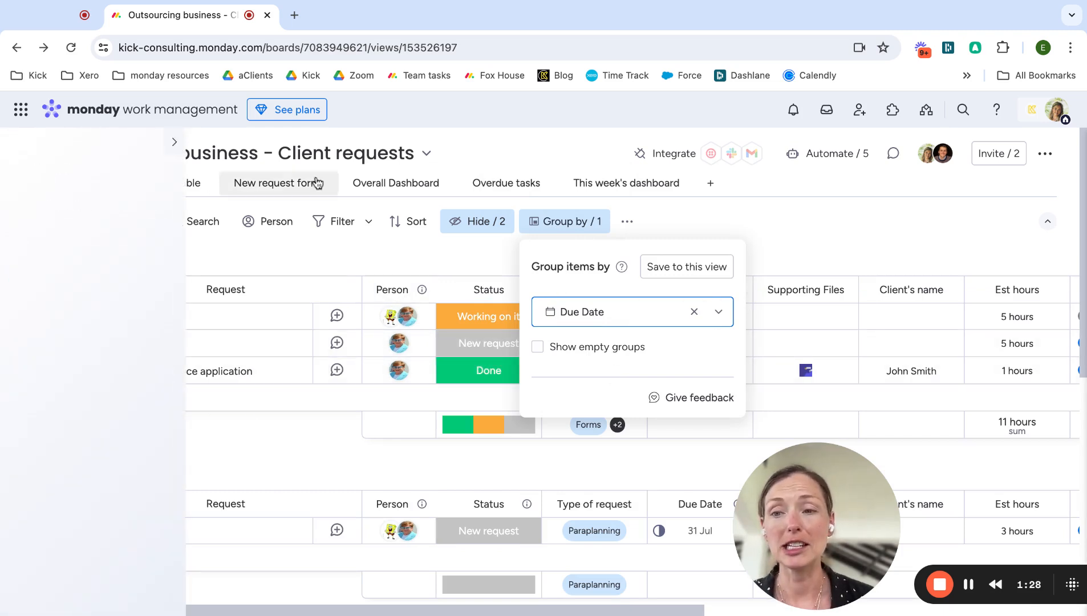
{"action": "left_click", "coordinate": [663, 320]}
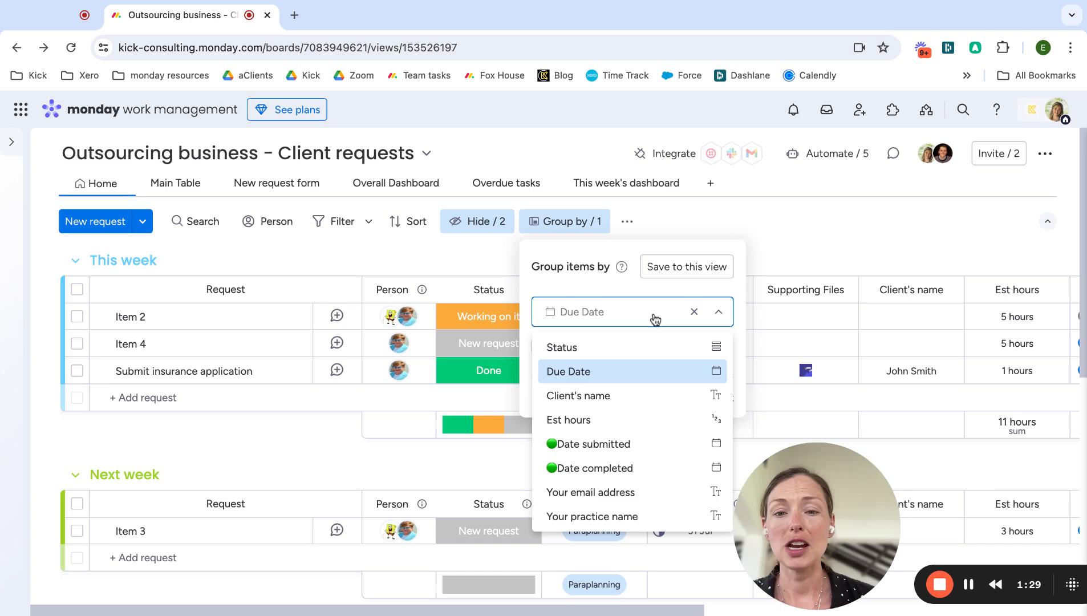
{"action": "left_click", "coordinate": [595, 396]}
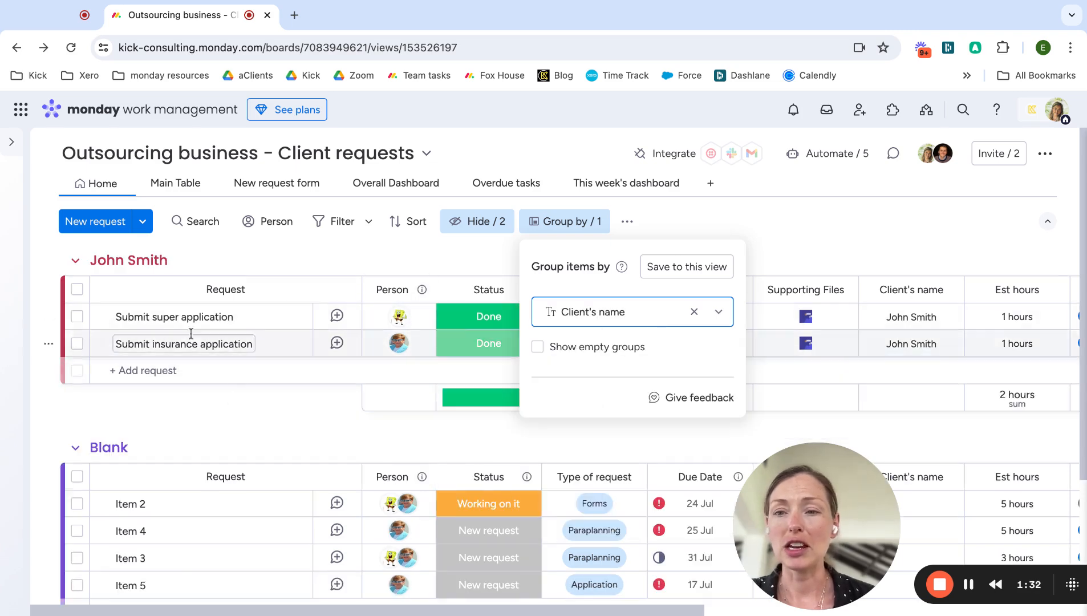
Group the requests by Your practice name, and clear the grouping to restore the original groups
{"action": "left_click", "coordinate": [627, 324]}
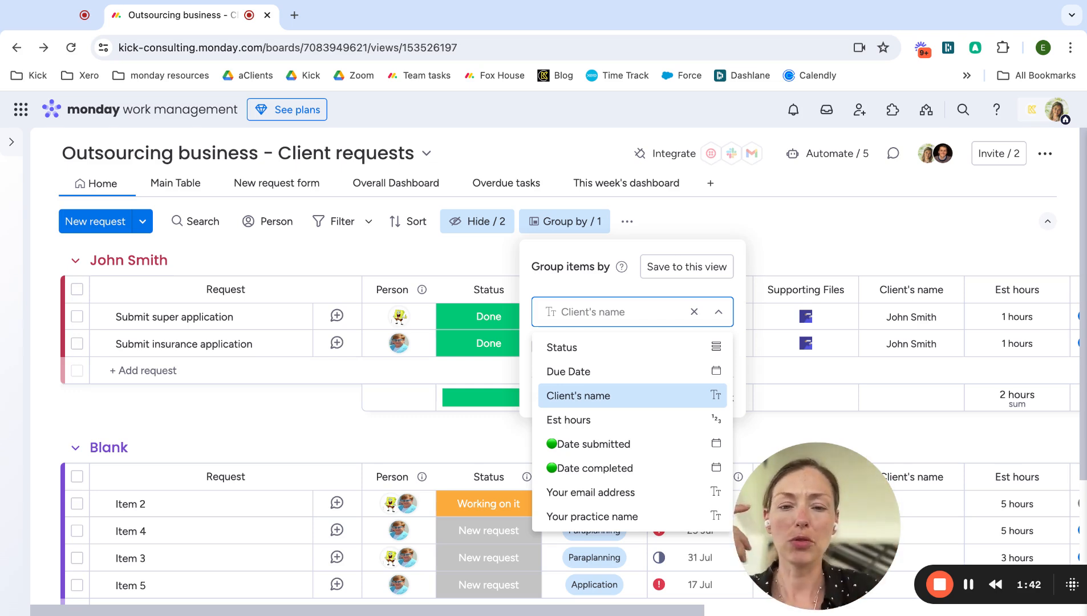
{"action": "left_click", "coordinate": [604, 515]}
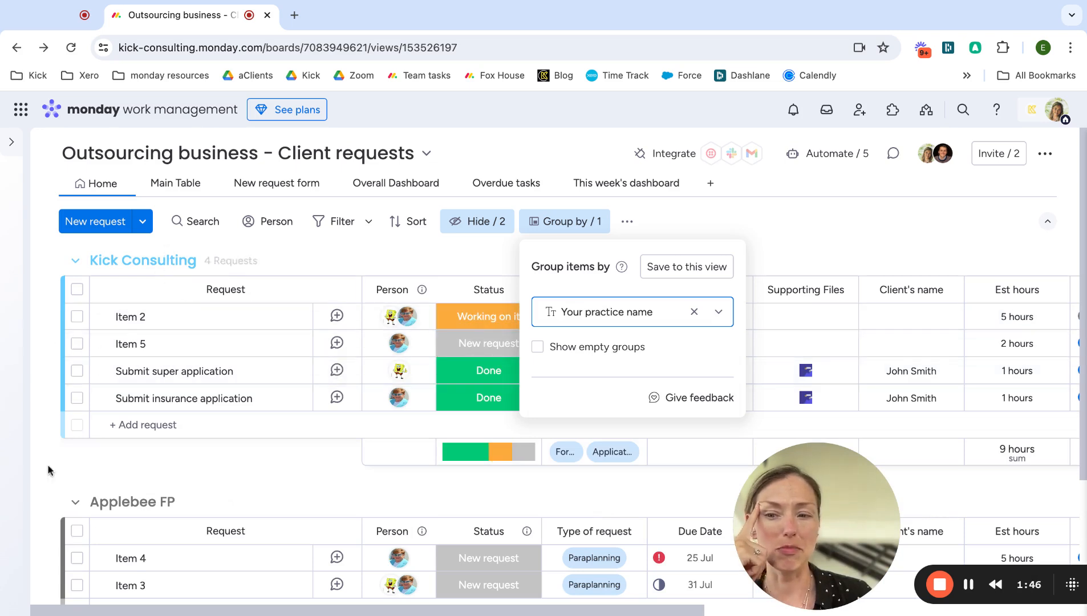
{"action": "left_click", "coordinate": [694, 311]}
{"action": "left_click", "coordinate": [791, 230]}
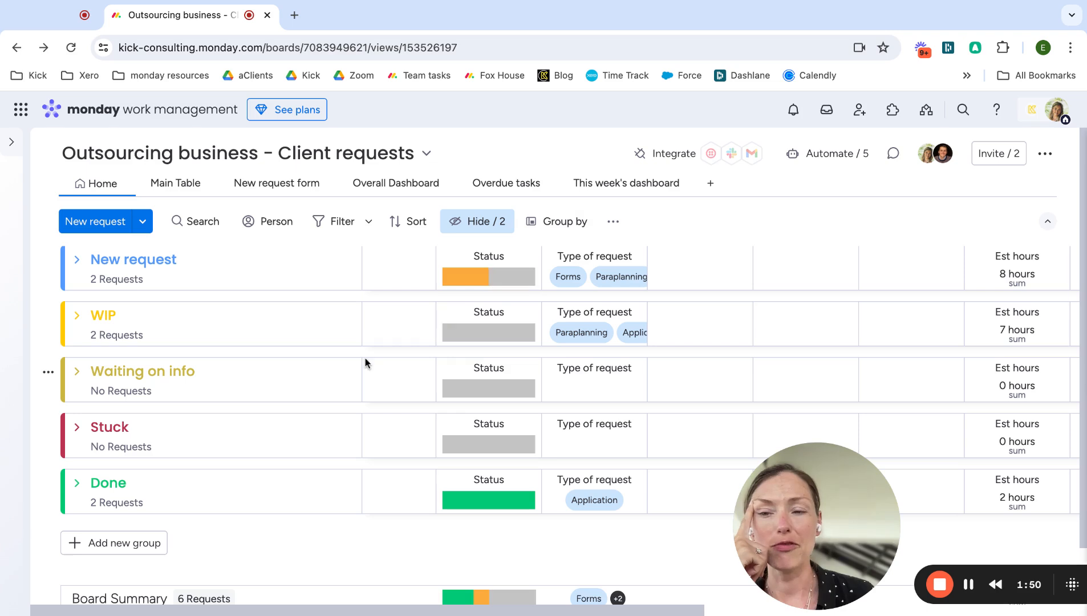
Expand the New request group and view the Status options and Type of request labels available for Item 2
{"action": "left_click", "coordinate": [78, 261]}
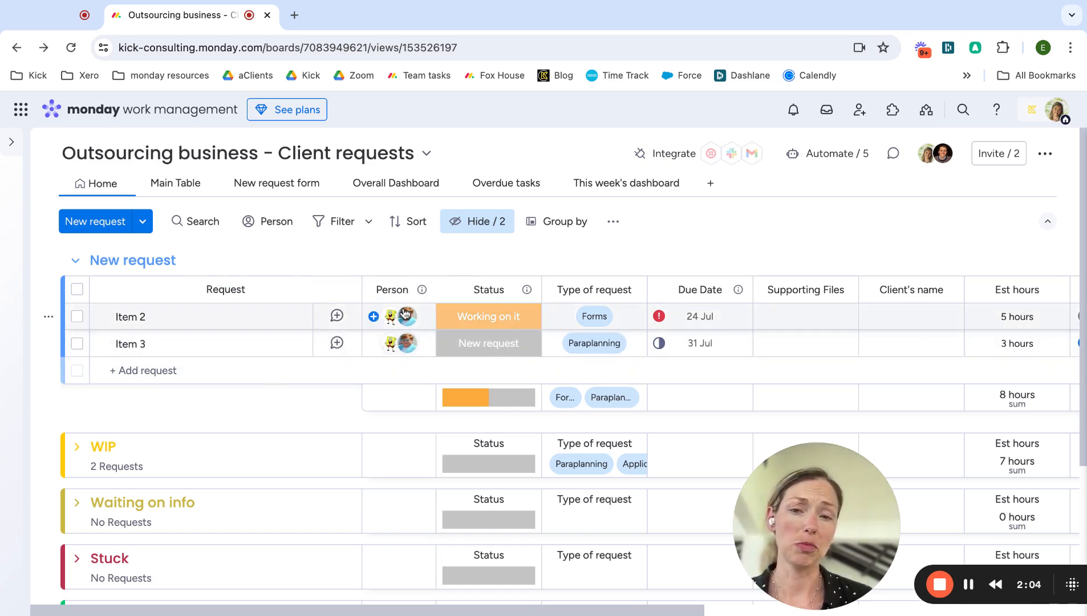
{"action": "left_click", "coordinate": [520, 322]}
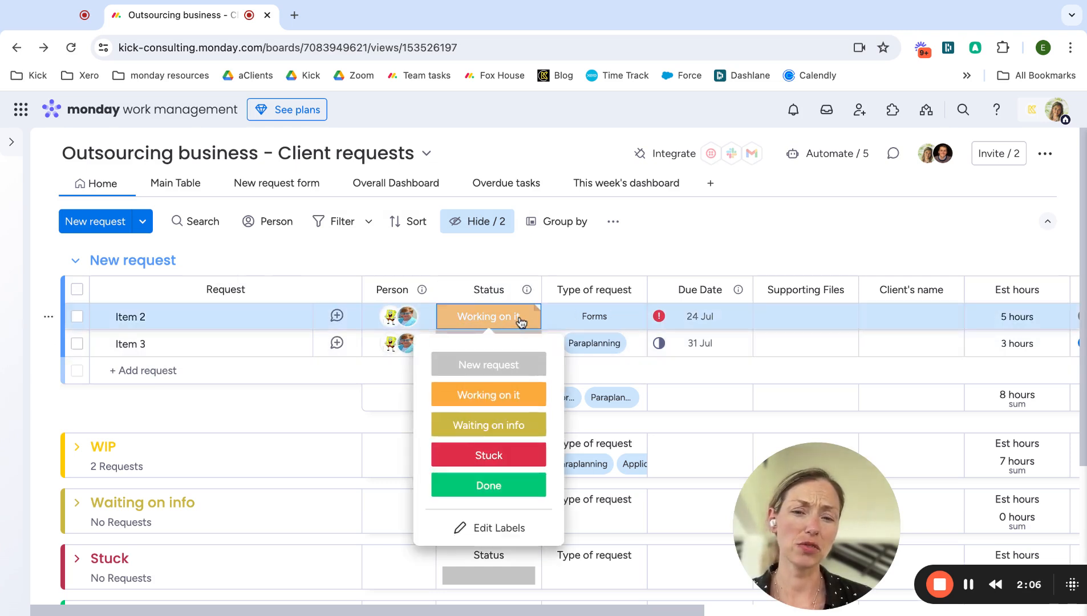
{"action": "left_click", "coordinate": [519, 318]}
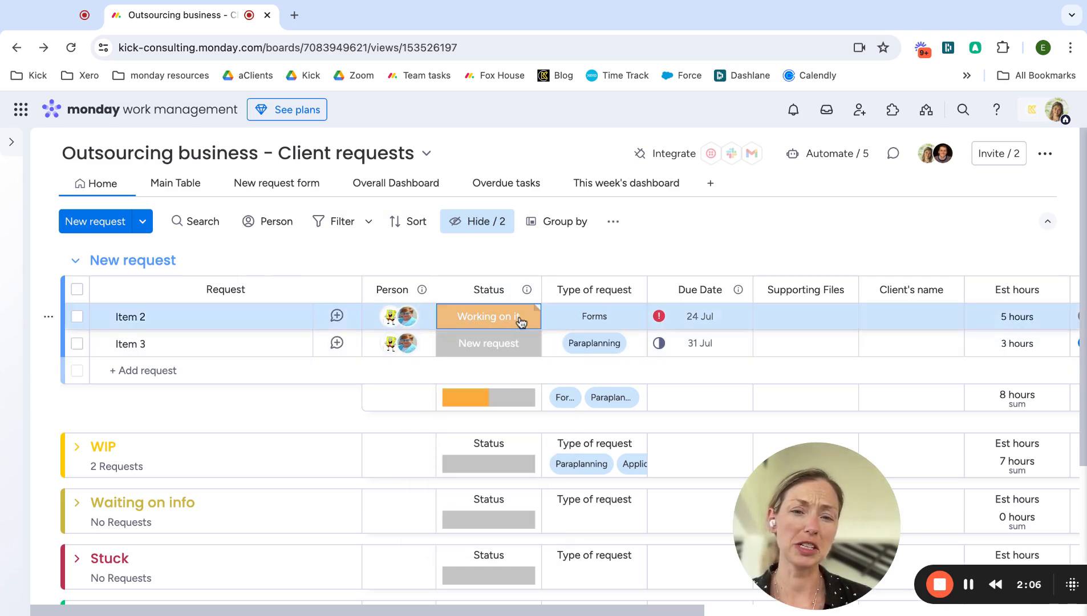
{"action": "left_click", "coordinate": [629, 320]}
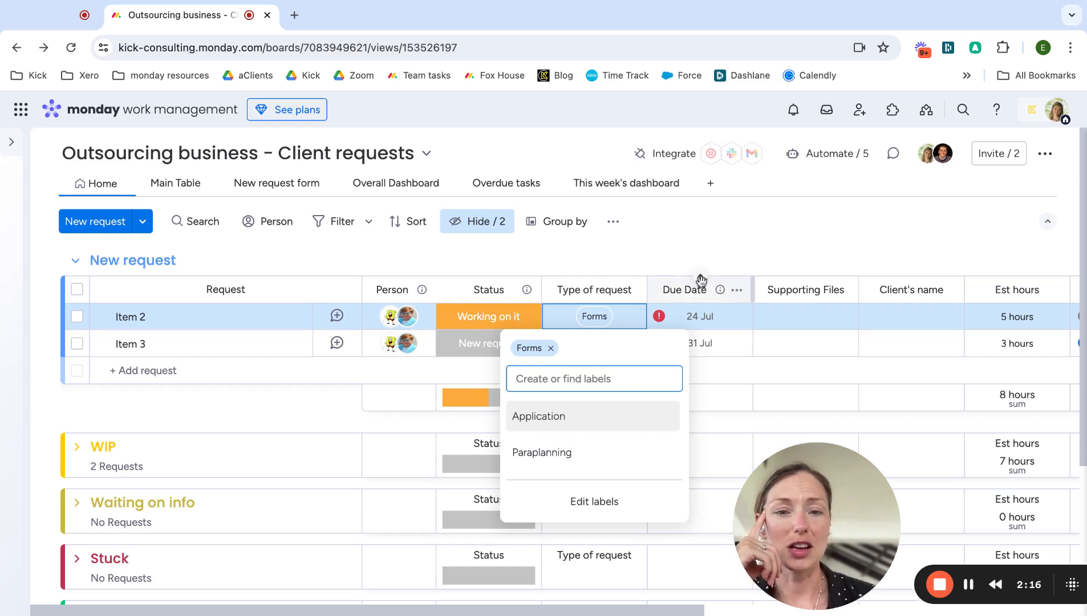
{"action": "left_click", "coordinate": [736, 247]}
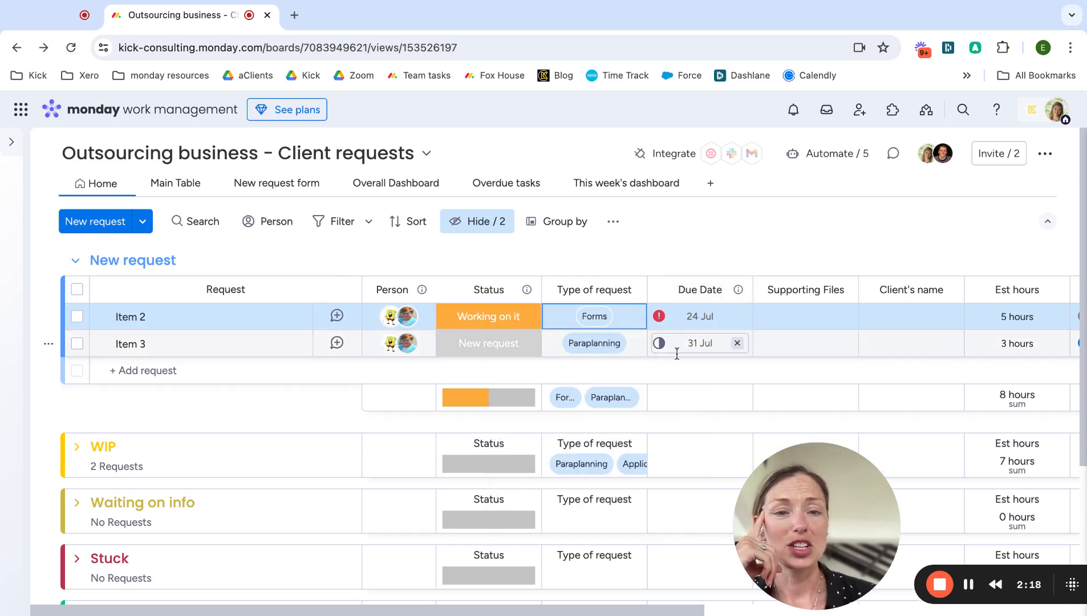
Inspect Item 2's Client's name field and stop the running timer in its Time tracking column
{"action": "scroll", "coordinate": [804, 261], "scroll_direction": "right", "scroll_amount": 7}
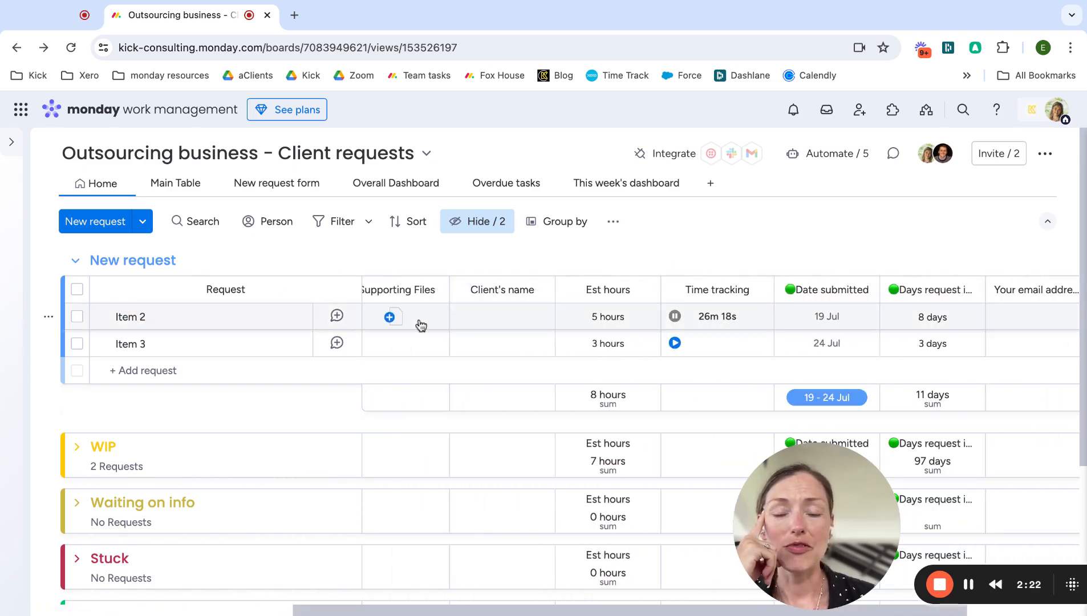
{"action": "left_click", "coordinate": [478, 318]}
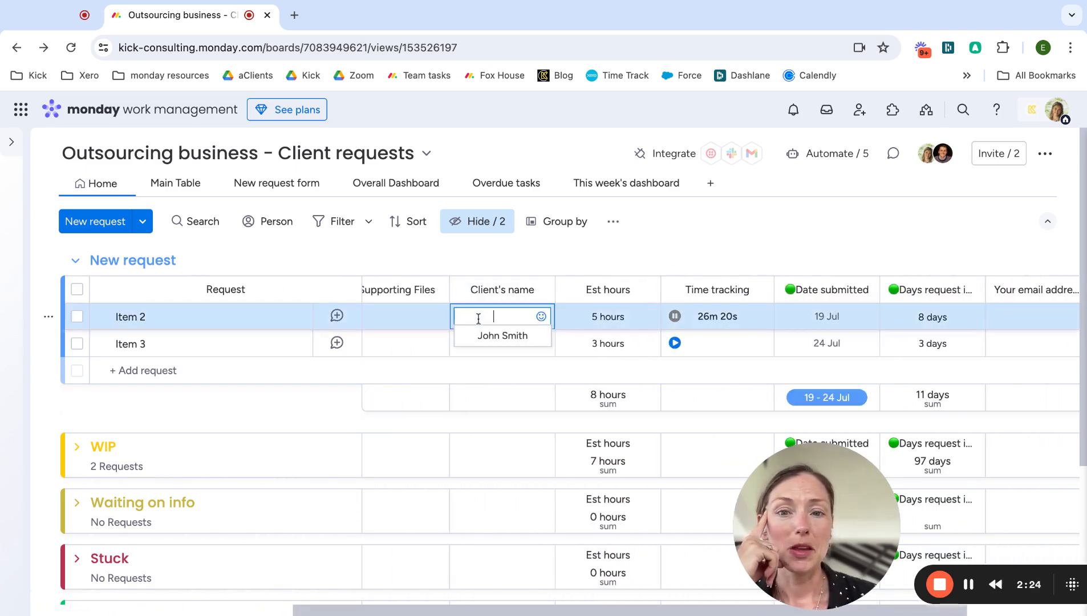
{"action": "left_click", "coordinate": [601, 262]}
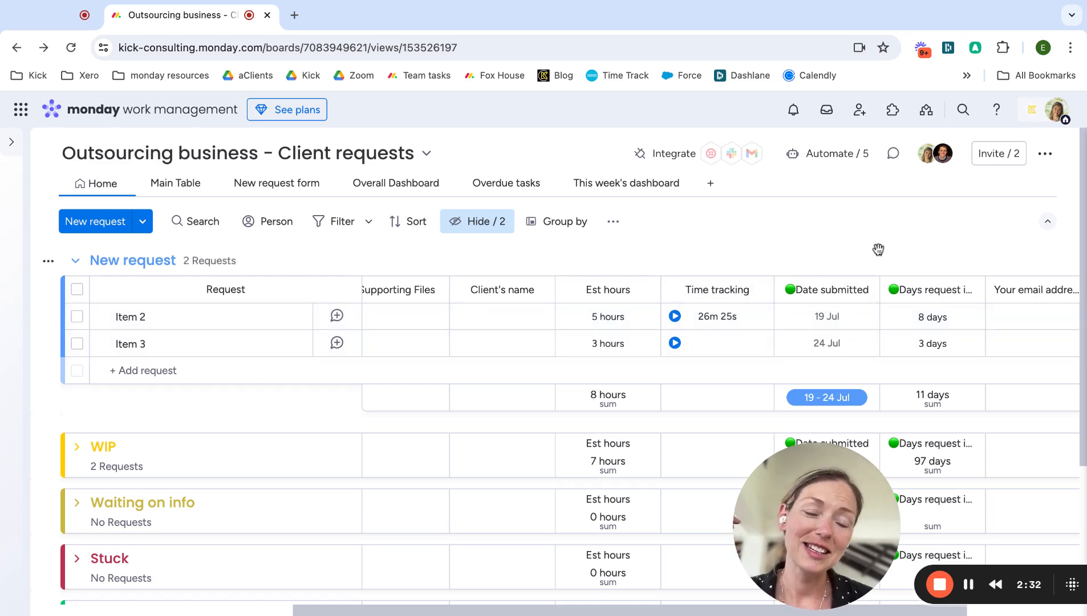
Expand the Done group and compare its date submitted and days request values with those in the New request group
{"action": "scroll", "coordinate": [876, 247], "scroll_direction": "right", "scroll_amount": 3}
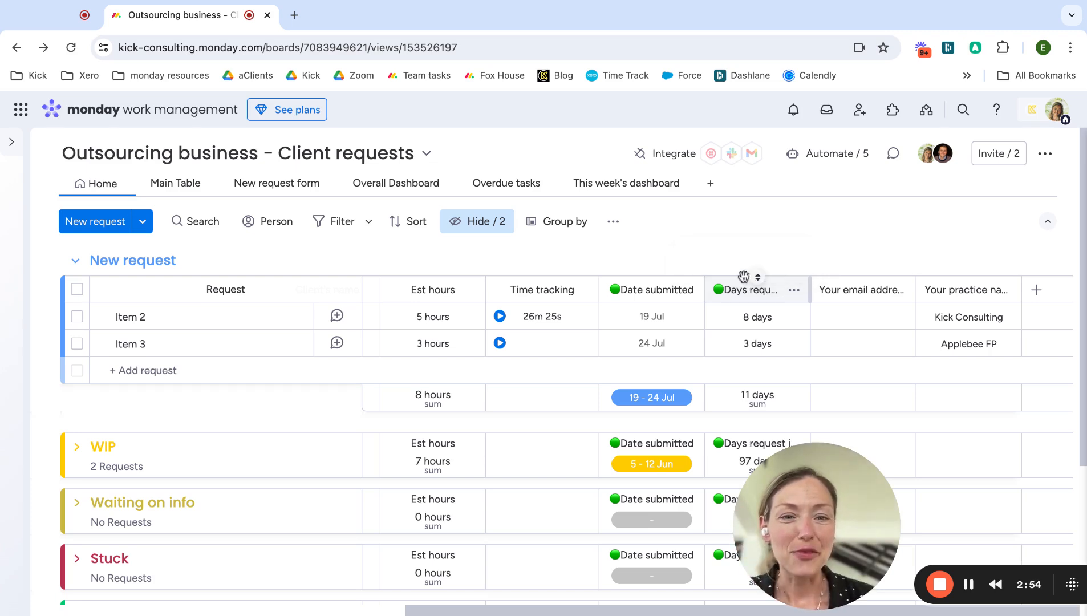
{"action": "scroll", "coordinate": [173, 444], "scroll_direction": "down", "scroll_amount": 4}
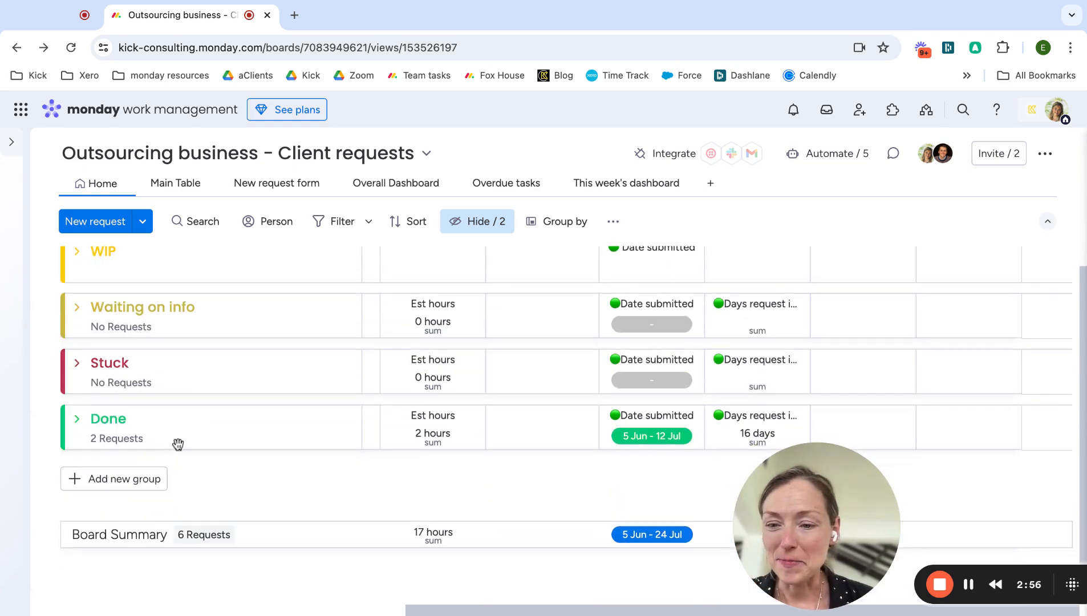
{"action": "left_click", "coordinate": [81, 430]}
{"action": "scroll", "coordinate": [80, 429], "scroll_direction": "down", "scroll_amount": 3}
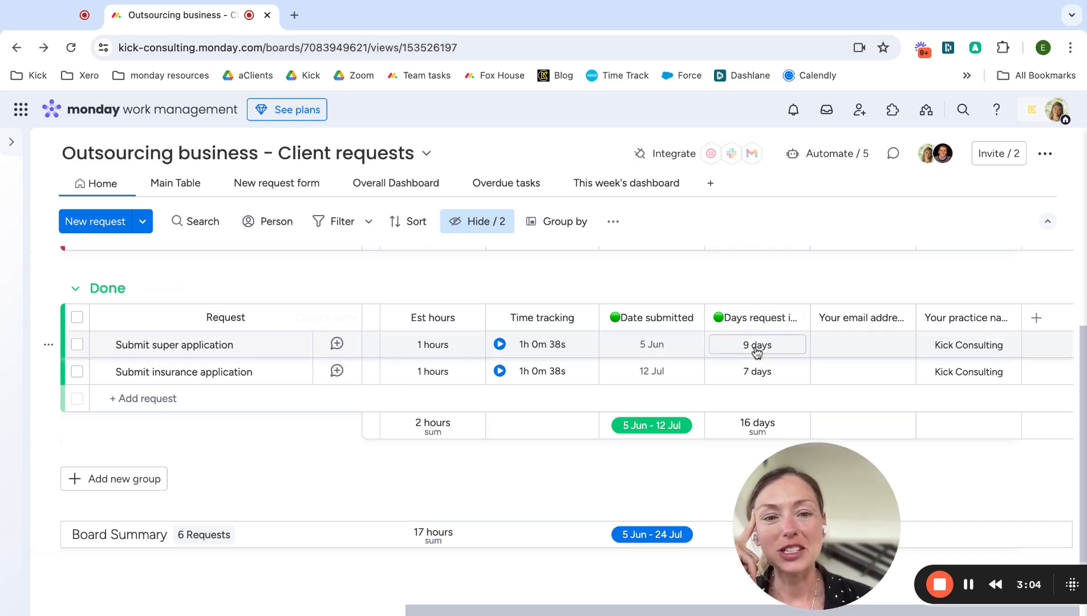
{"action": "scroll", "coordinate": [760, 314], "scroll_direction": "up", "scroll_amount": 5}
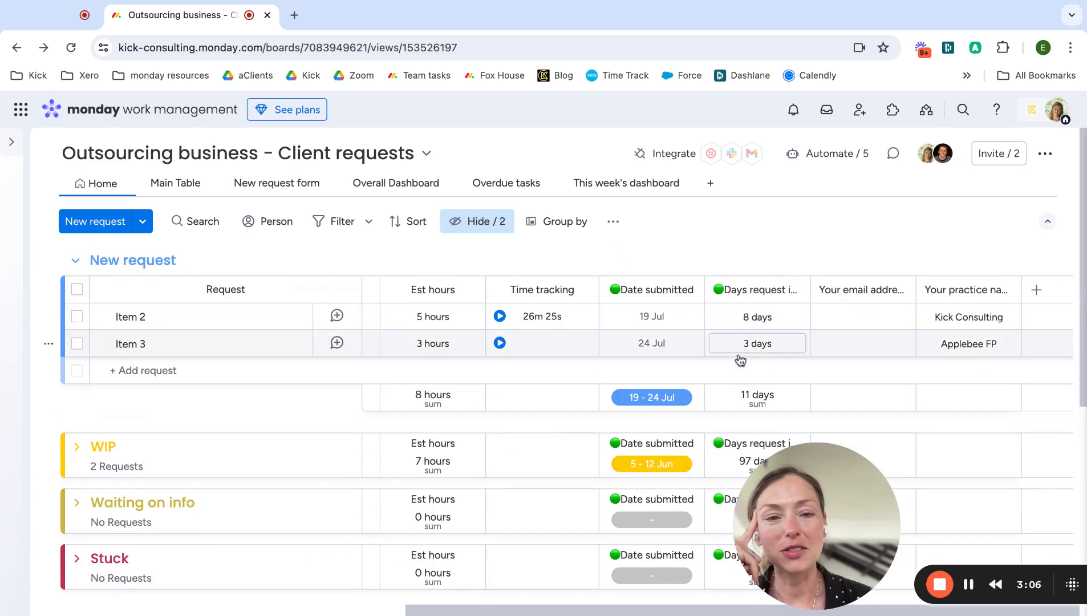
{"action": "scroll", "coordinate": [753, 325], "scroll_direction": "down", "scroll_amount": 5}
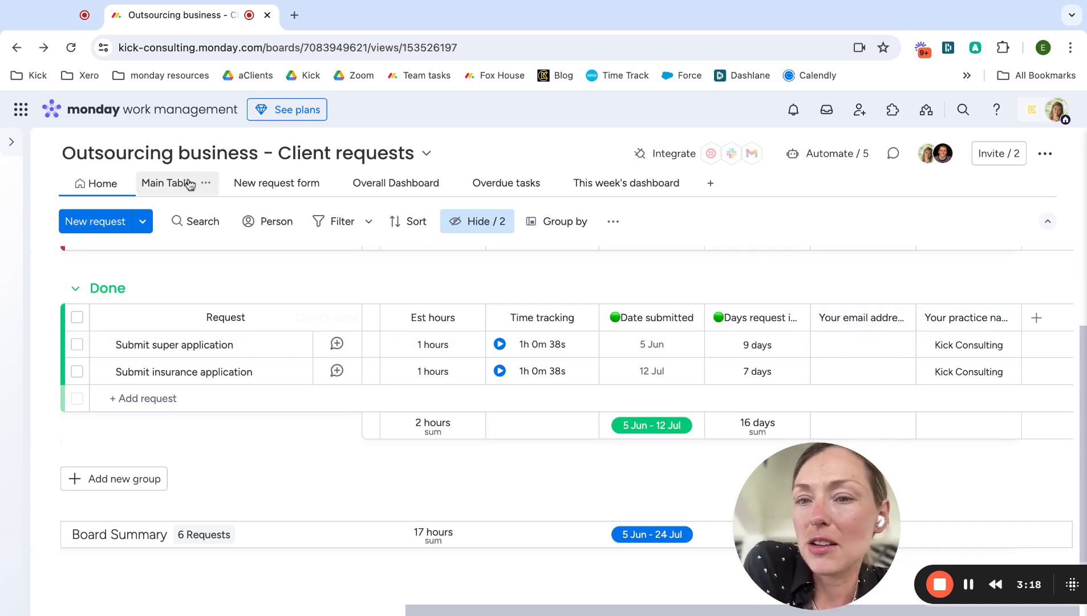
Open the New request form, review its questions, and open the form for editing
{"action": "left_click", "coordinate": [238, 184]}
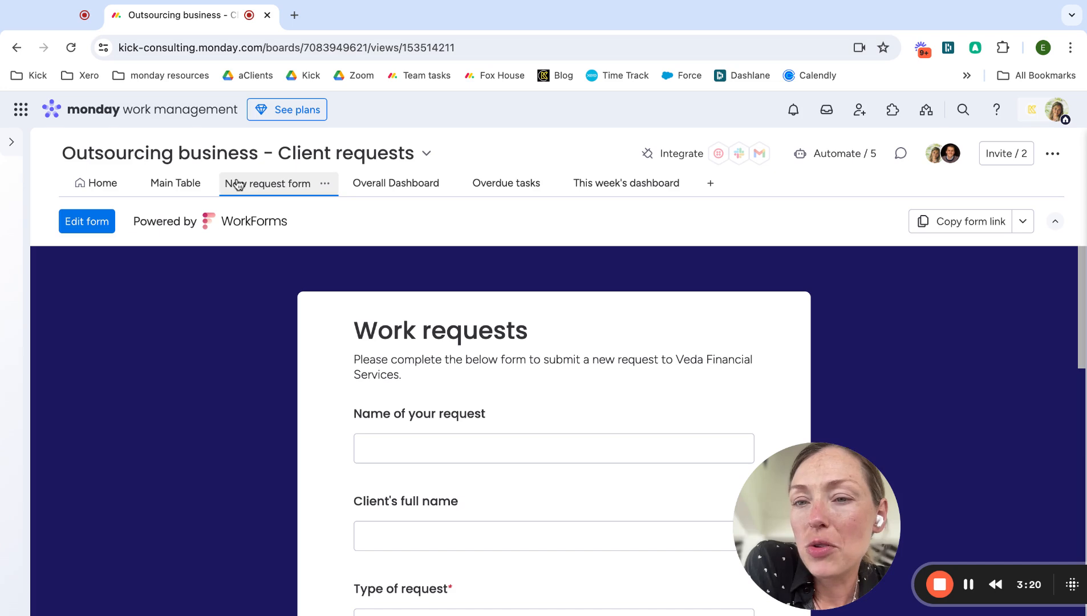
{"action": "scroll", "coordinate": [279, 346], "scroll_direction": "down", "scroll_amount": 3}
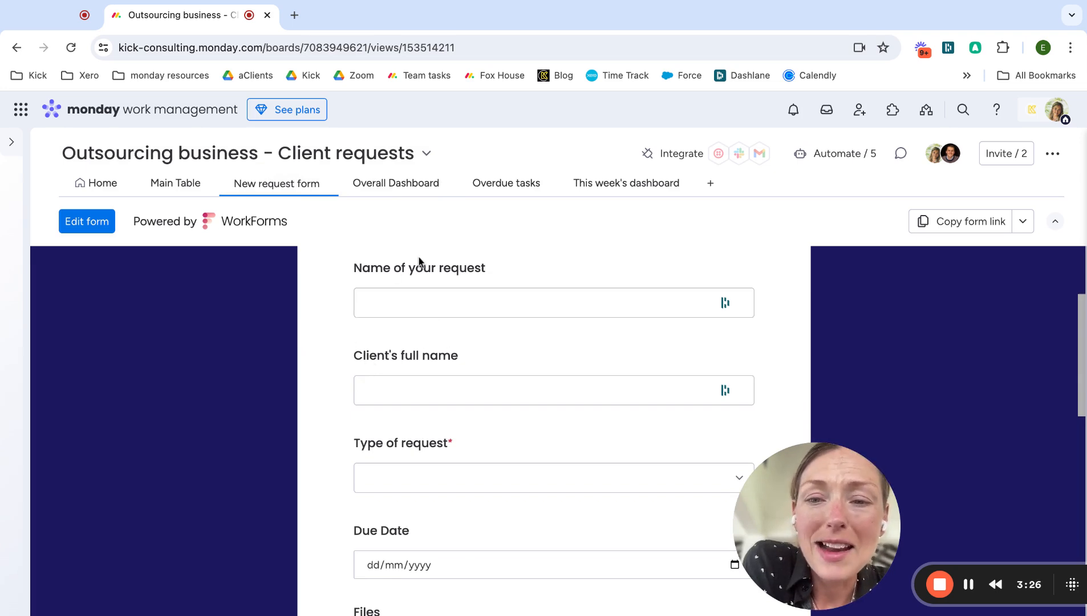
{"action": "left_click", "coordinate": [68, 217]}
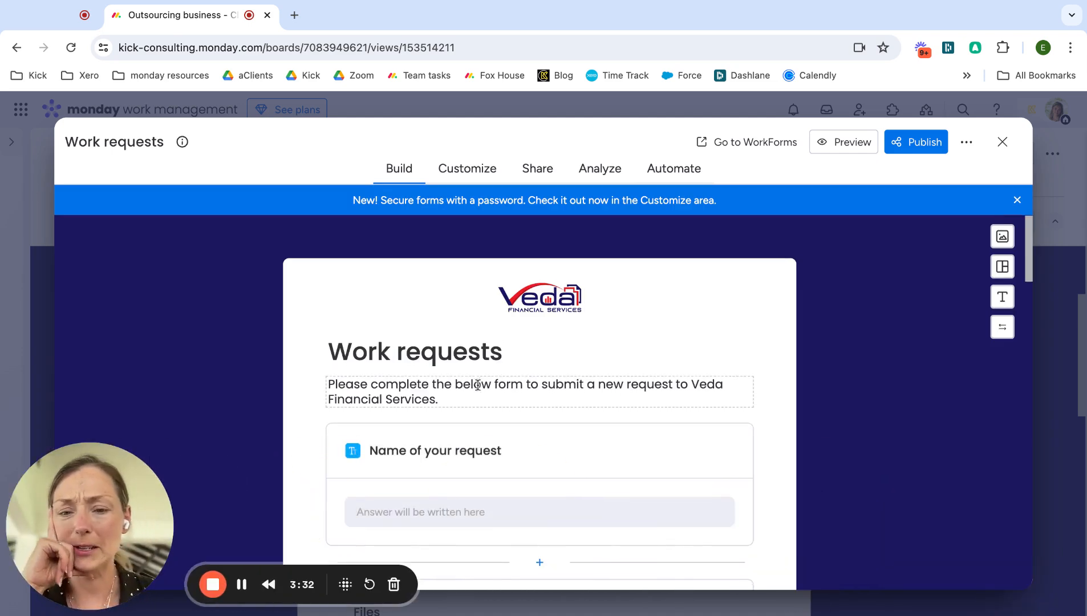
{"action": "scroll", "coordinate": [478, 384], "scroll_direction": "down", "scroll_amount": 3}
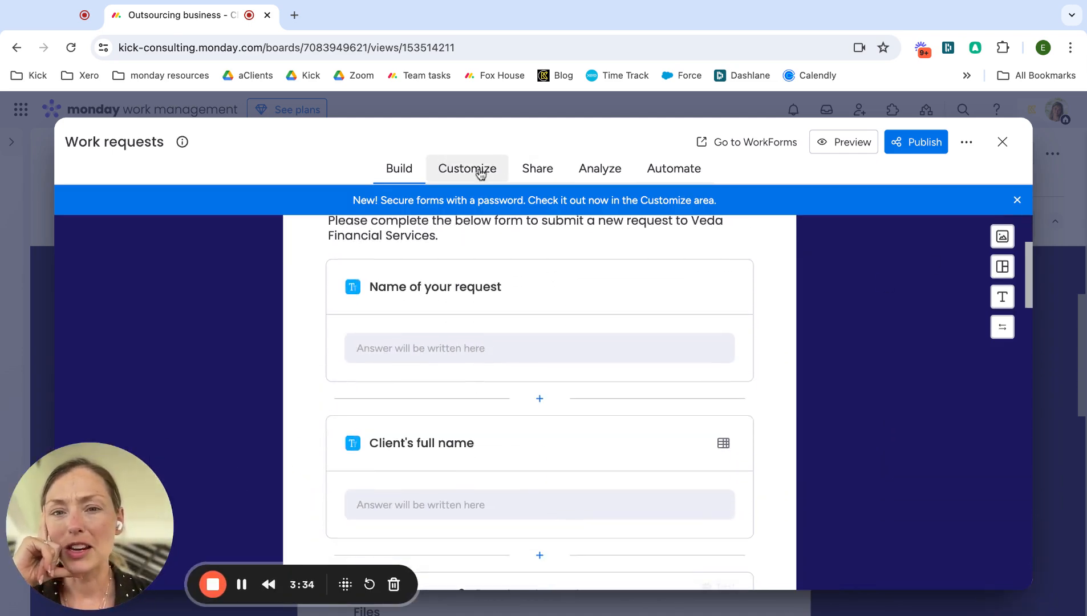
Show the monday.com settings among the form's customization options to check the group for answers
{"action": "left_click", "coordinate": [443, 165]}
{"action": "scroll", "coordinate": [893, 539], "scroll_direction": "down", "scroll_amount": 3}
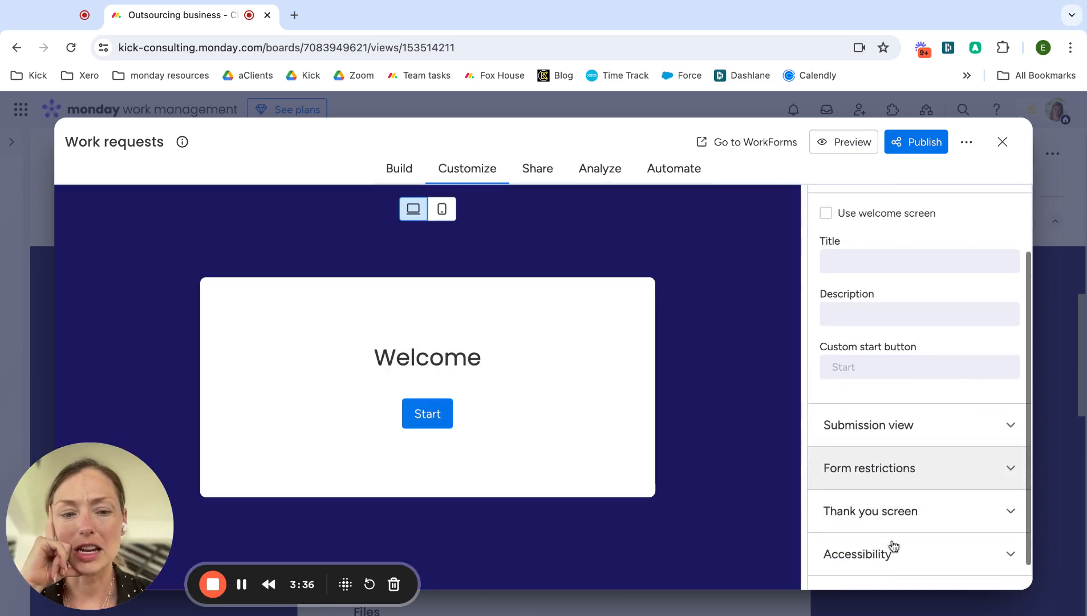
{"action": "left_click", "coordinate": [880, 578]}
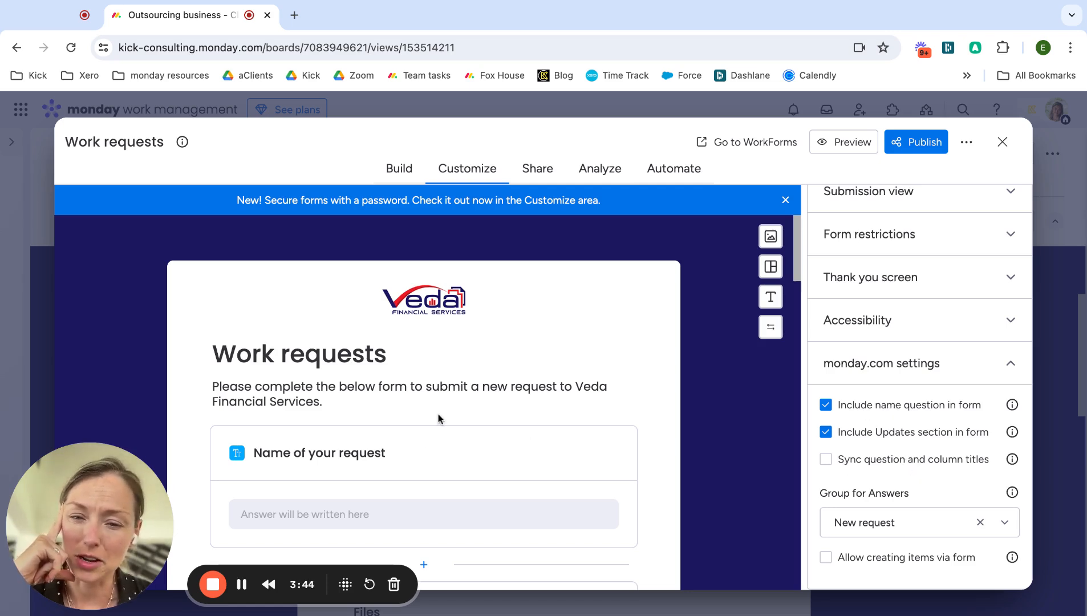
Check the Client's full name question in the form editor, return to the build view, and close the editor
{"action": "scroll", "coordinate": [439, 418], "scroll_direction": "down", "scroll_amount": 5}
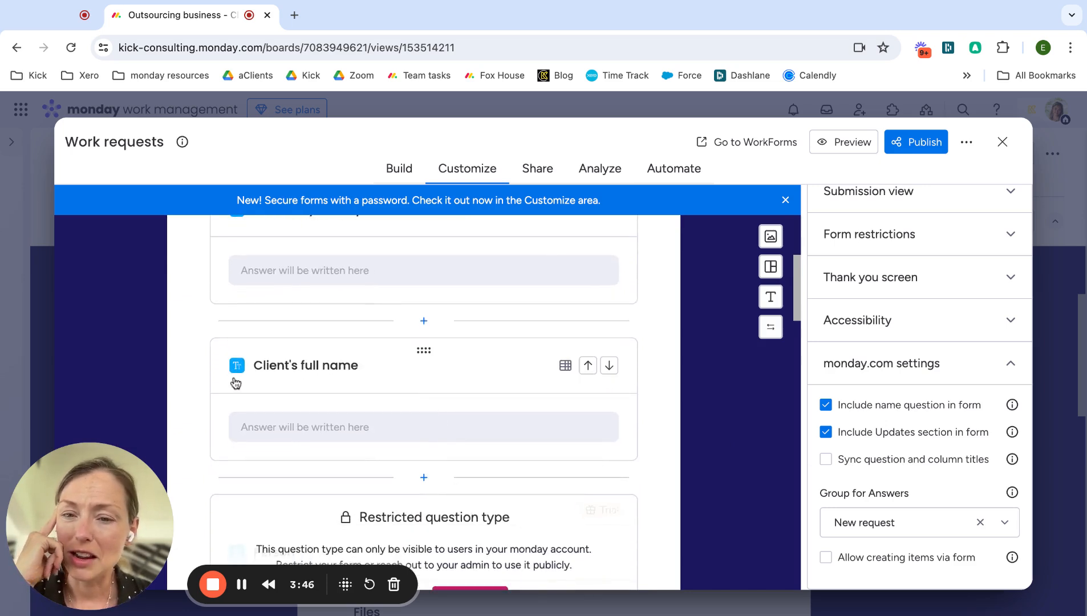
{"action": "left_click", "coordinate": [313, 366]}
{"action": "left_click", "coordinate": [177, 344]}
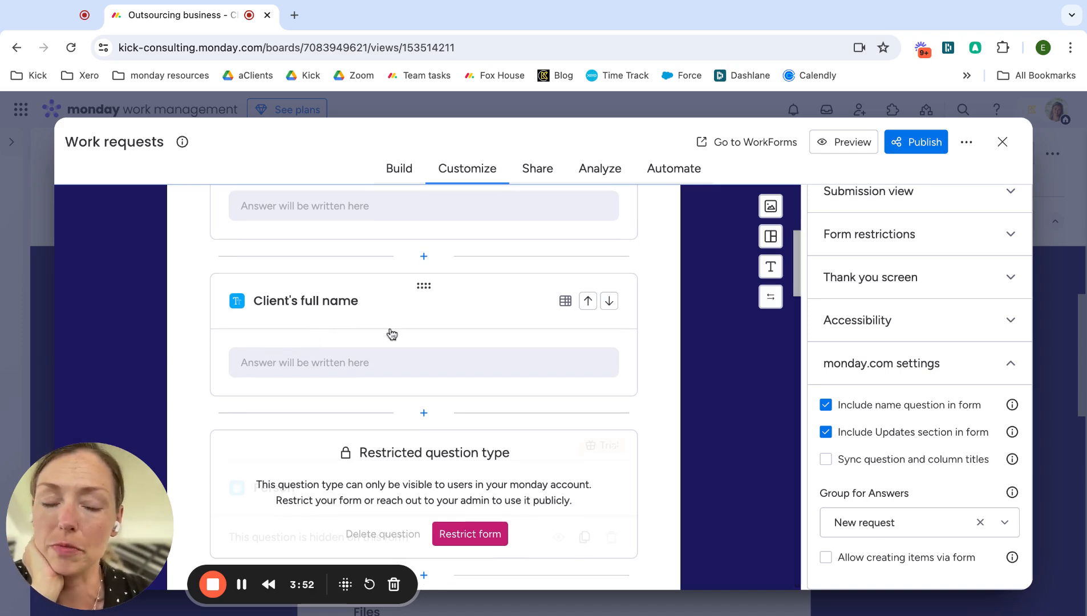
{"action": "left_click", "coordinate": [399, 167]}
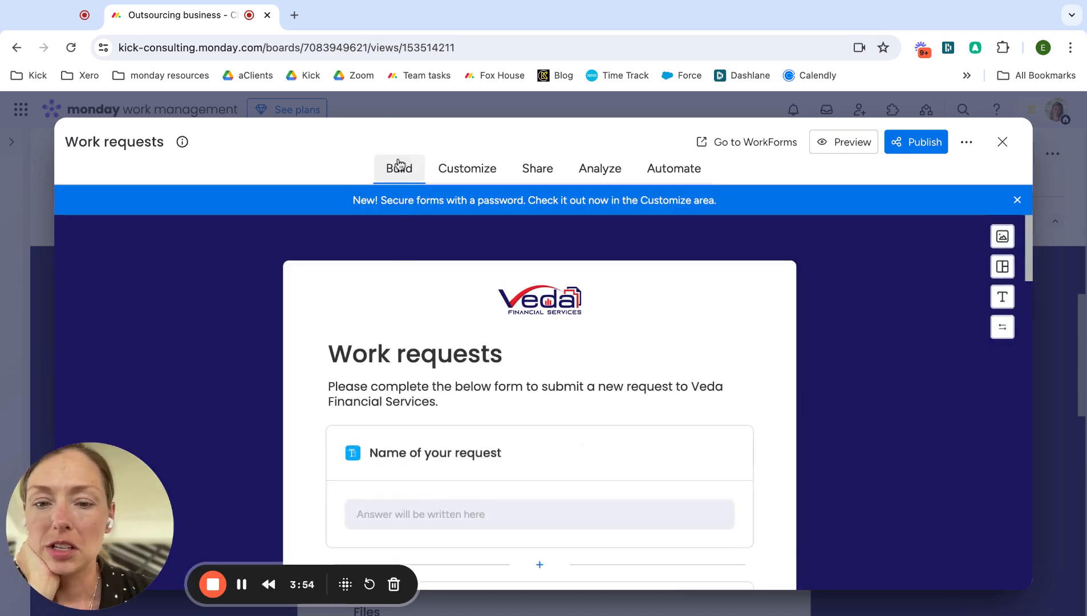
{"action": "left_click", "coordinate": [1004, 140]}
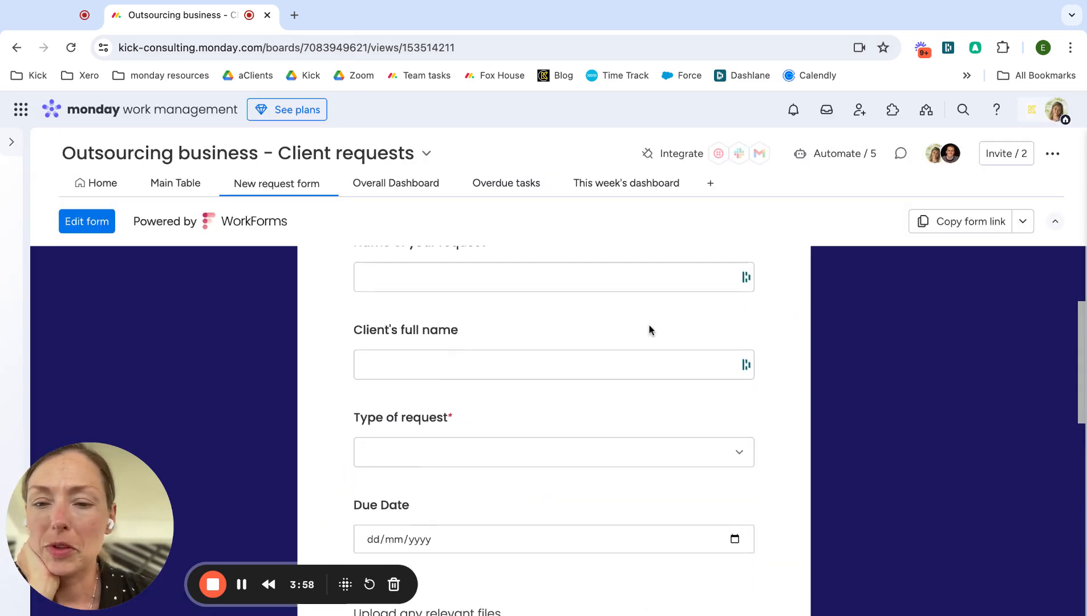
Check the Type of request options in the new request form and review the files and request details questions
{"action": "scroll", "coordinate": [649, 330], "scroll_direction": "down", "scroll_amount": 3}
{"action": "left_click", "coordinate": [619, 365]}
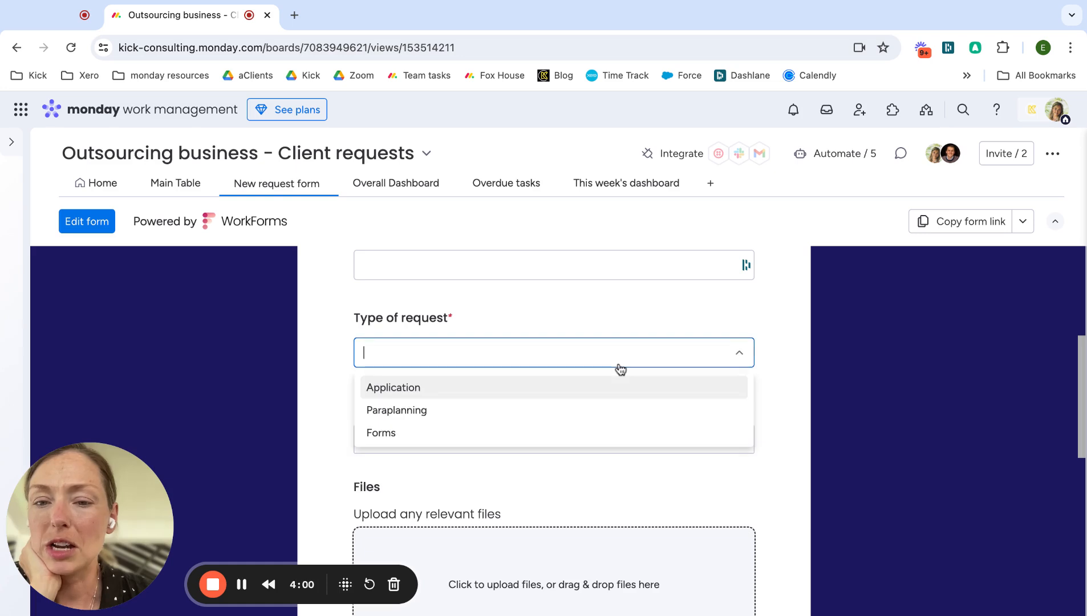
{"action": "left_click", "coordinate": [620, 368]}
{"action": "scroll", "coordinate": [572, 412], "scroll_direction": "down", "scroll_amount": 8}
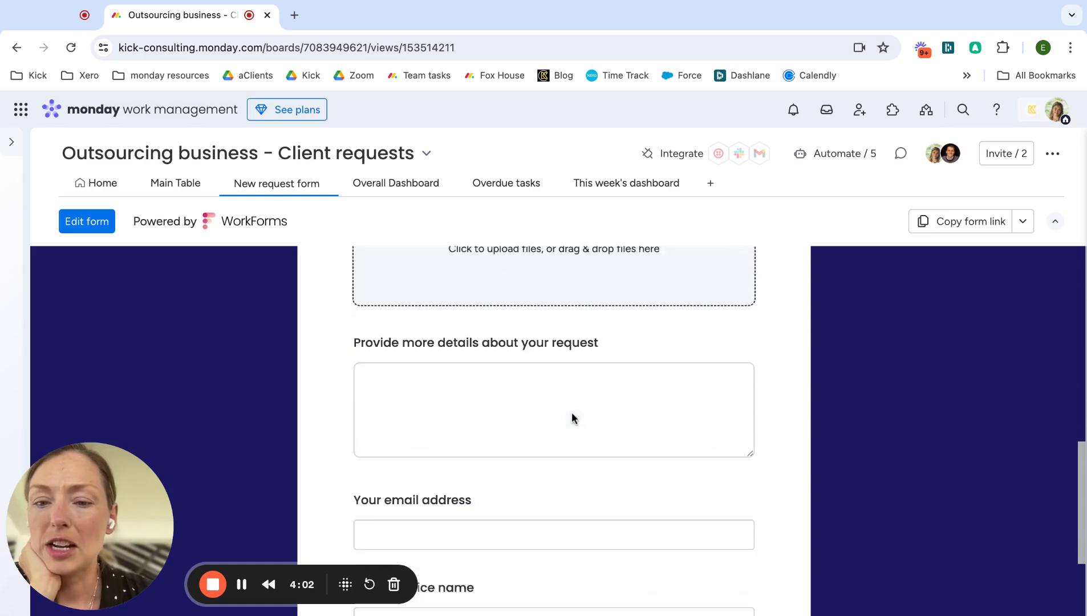
{"action": "scroll", "coordinate": [556, 354], "scroll_direction": "up", "scroll_amount": 1}
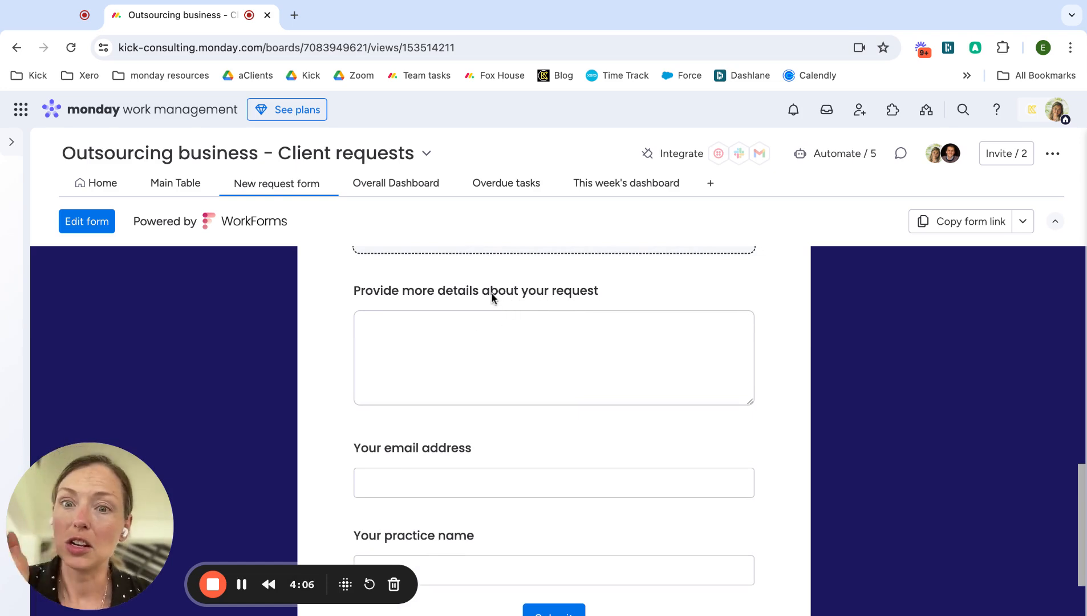
{"action": "left_click", "coordinate": [487, 364]}
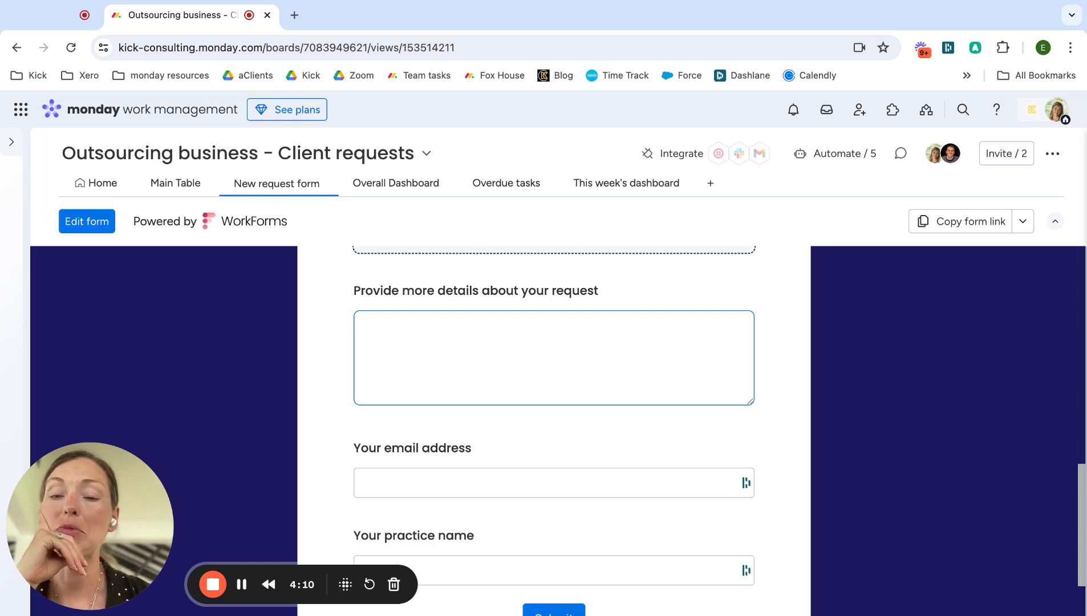
Review the form's email address and practice name questions, and show the matching columns in the Home view
{"action": "scroll", "coordinate": [554, 399], "scroll_direction": "down", "scroll_amount": 2}
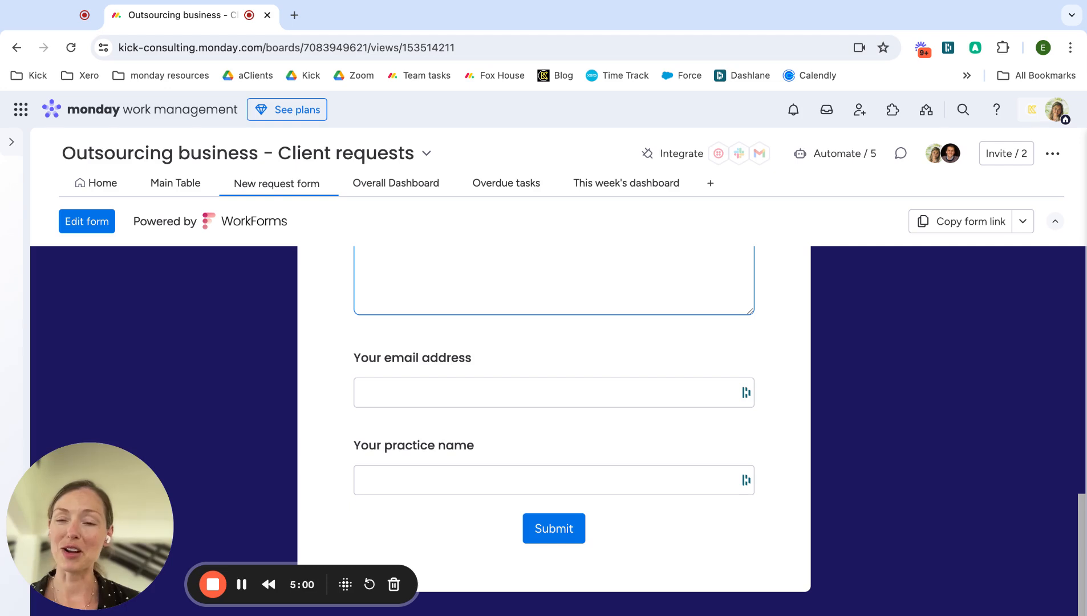
{"action": "left_click", "coordinate": [376, 485]}
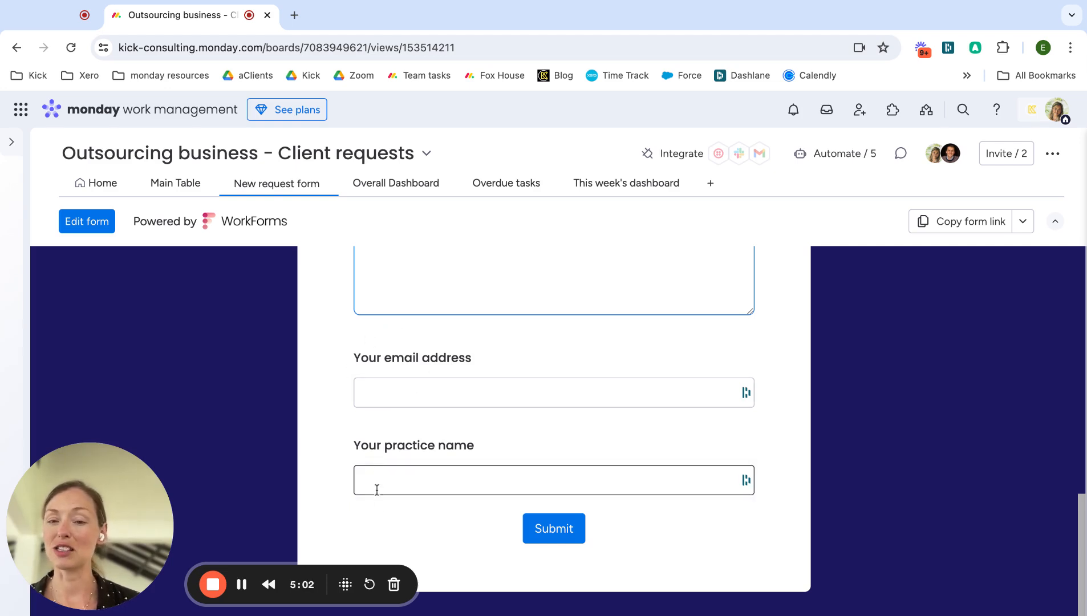
{"action": "left_click", "coordinate": [419, 446]}
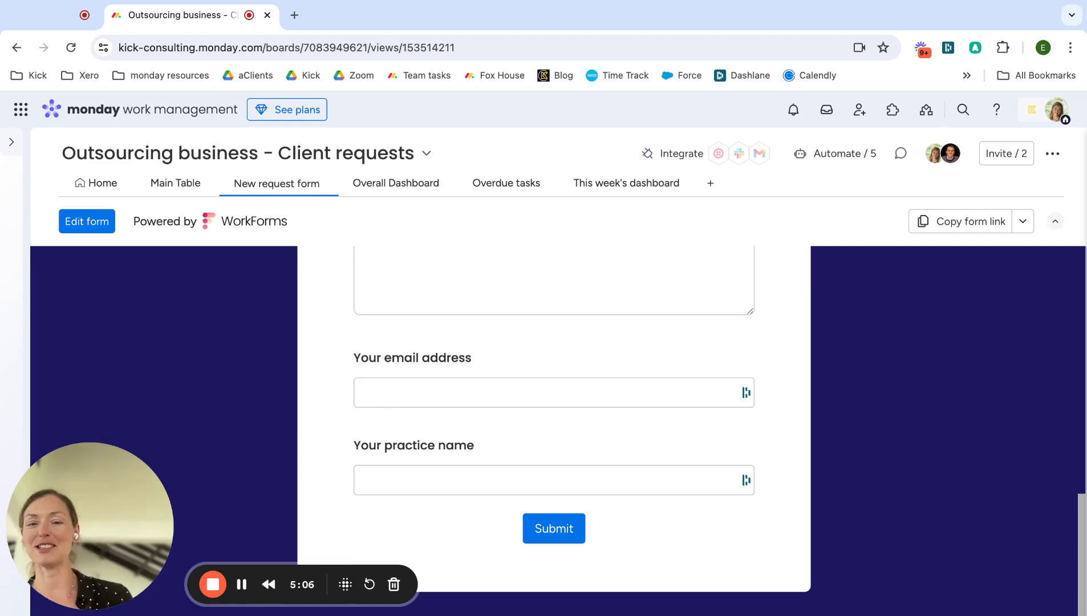
{"action": "left_click", "coordinate": [395, 392]}
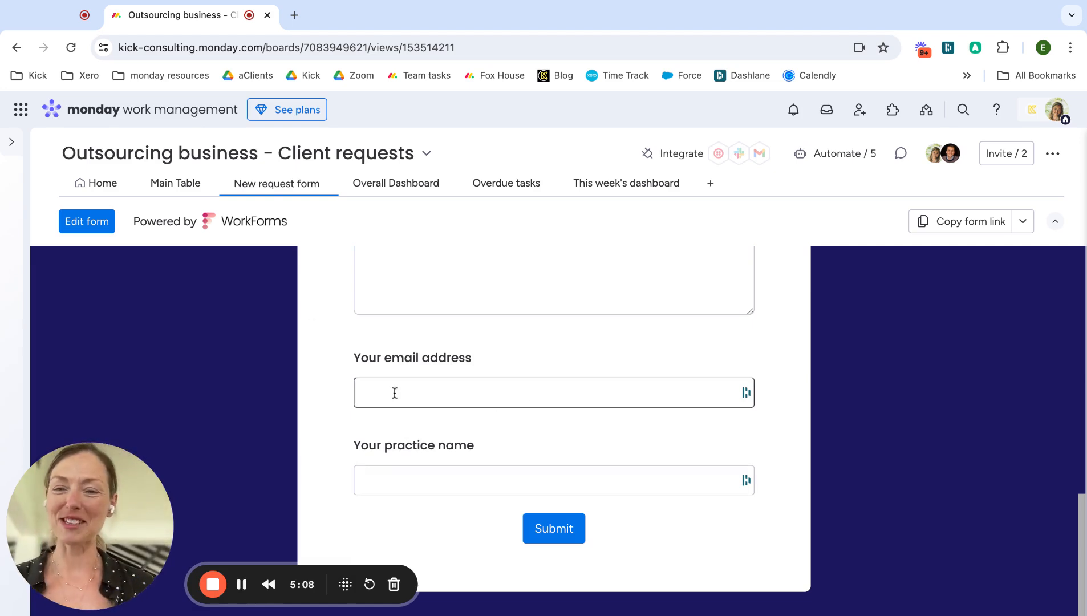
{"action": "left_click", "coordinate": [100, 183]}
{"action": "scroll", "coordinate": [972, 401], "scroll_direction": "right", "scroll_amount": 10}
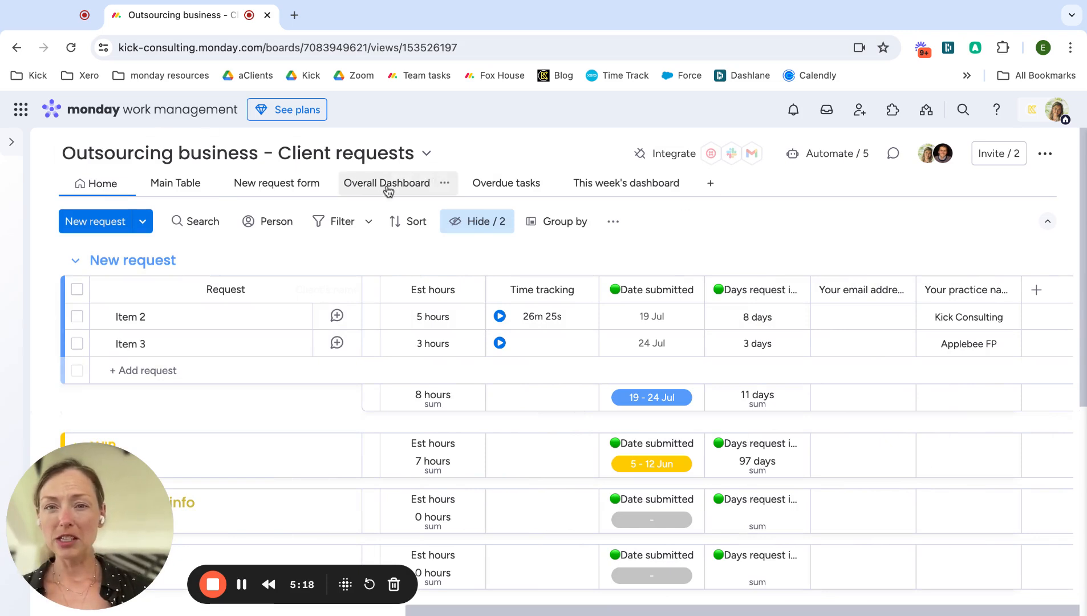
Open the Overdue tasks view, expand its WIP group, and check the due date filter conditions
{"action": "left_click", "coordinate": [520, 193]}
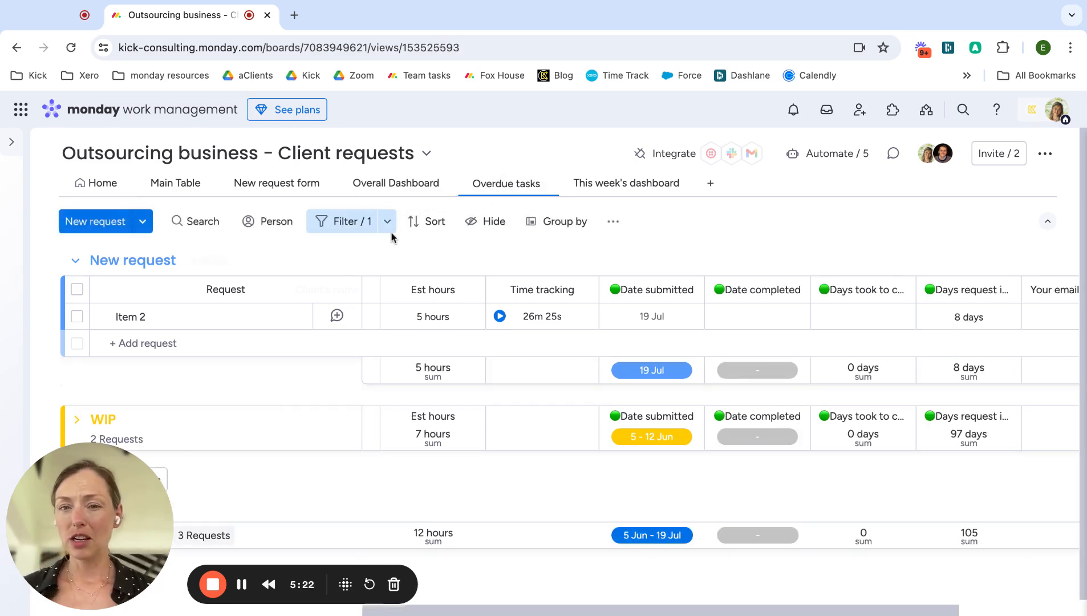
{"action": "left_click", "coordinate": [391, 231]}
{"action": "left_click", "coordinate": [391, 231]}
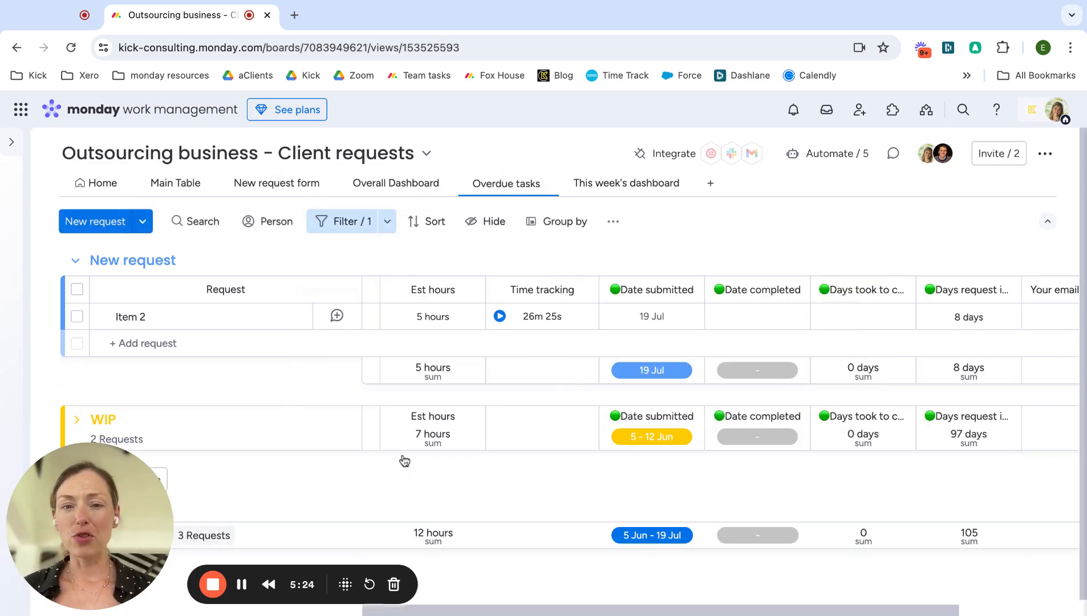
{"action": "left_click", "coordinate": [77, 420]}
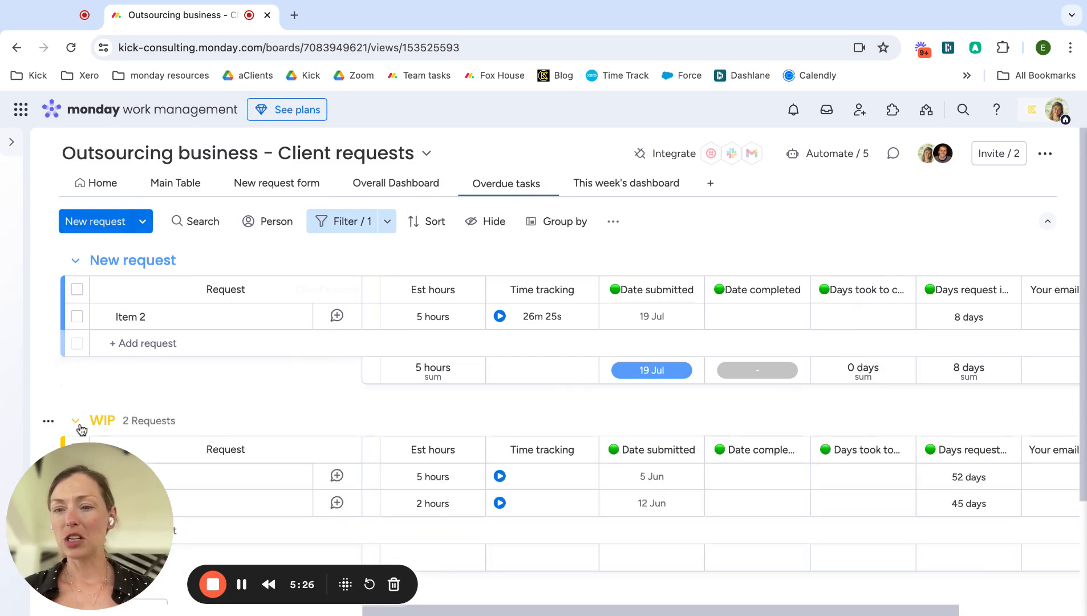
{"action": "left_click", "coordinate": [345, 221]}
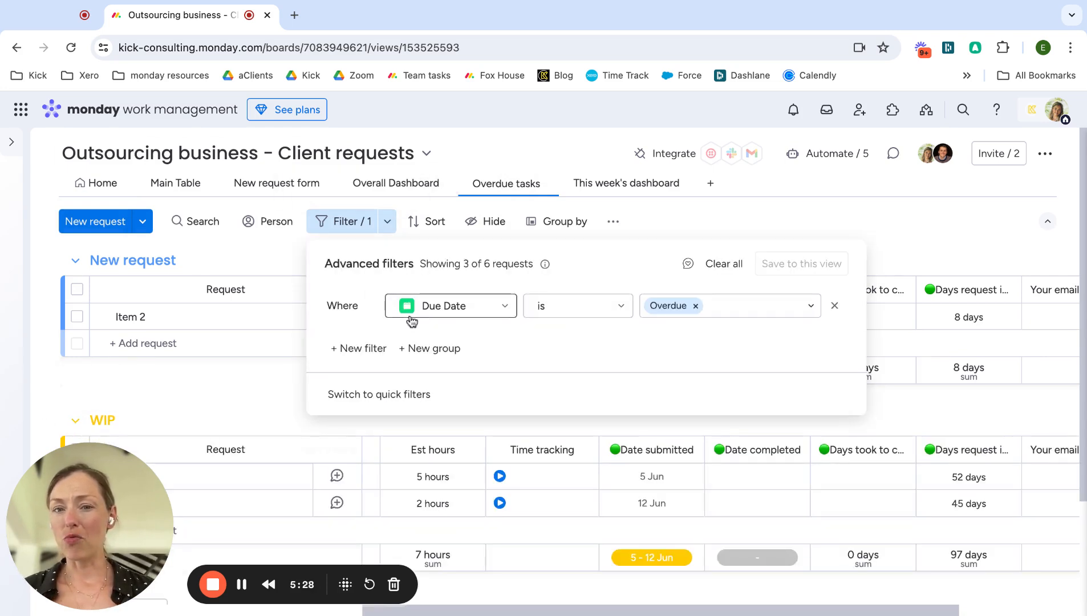
{"action": "left_click", "coordinate": [1017, 223]}
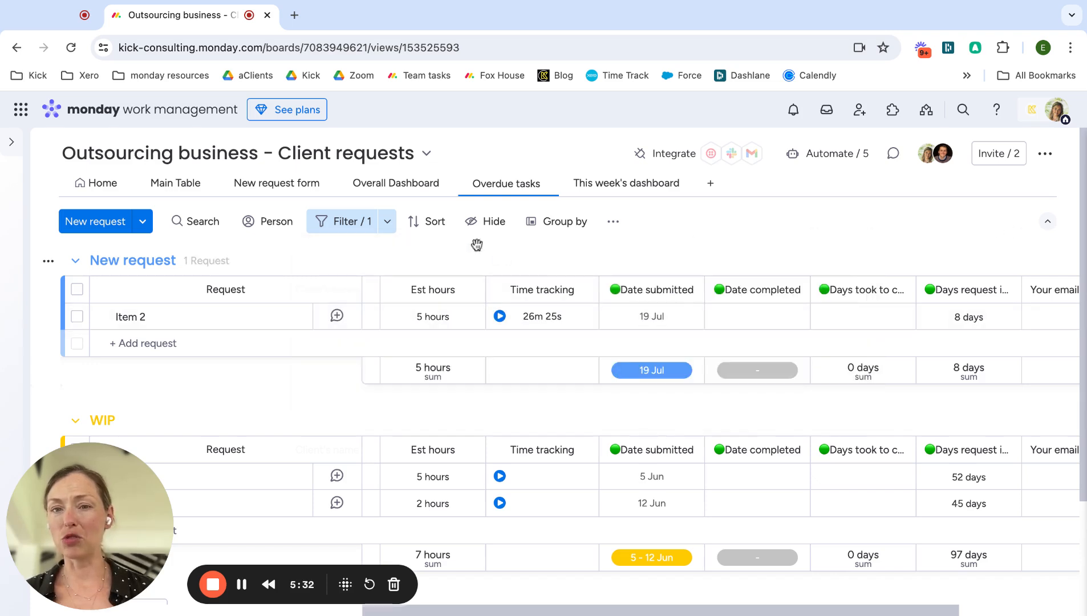
Open This week's dashboard and review its widget explanations alongside the new requests, requests due, progress, open and to close widgets
{"action": "left_click", "coordinate": [411, 190]}
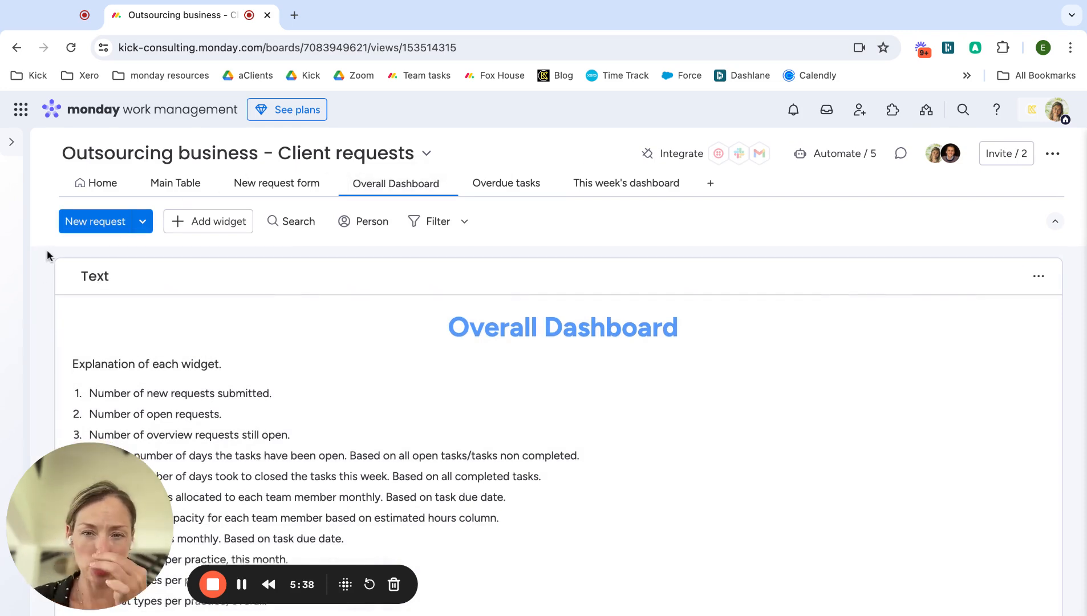
{"action": "left_click", "coordinate": [599, 184]}
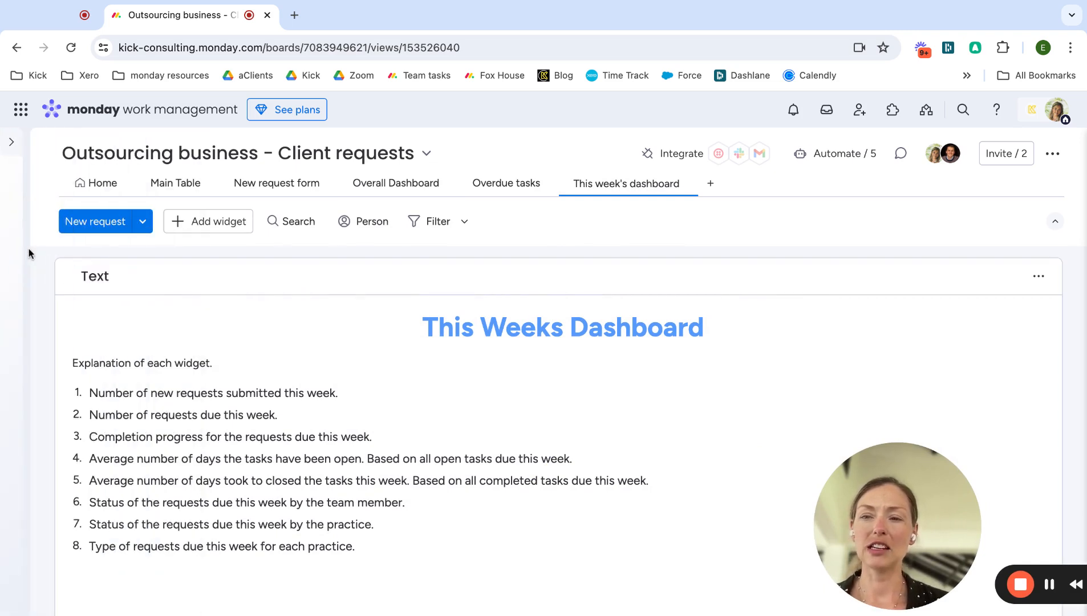
{"action": "scroll", "coordinate": [34, 248], "scroll_direction": "down", "scroll_amount": 2}
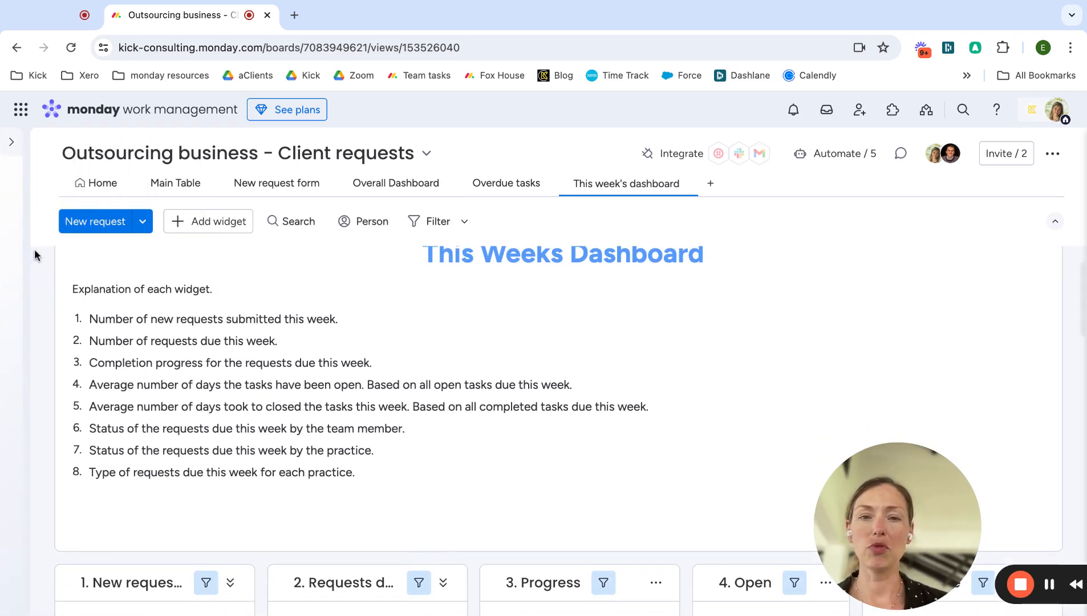
{"action": "scroll", "coordinate": [558, 422], "scroll_direction": "down", "scroll_amount": 4}
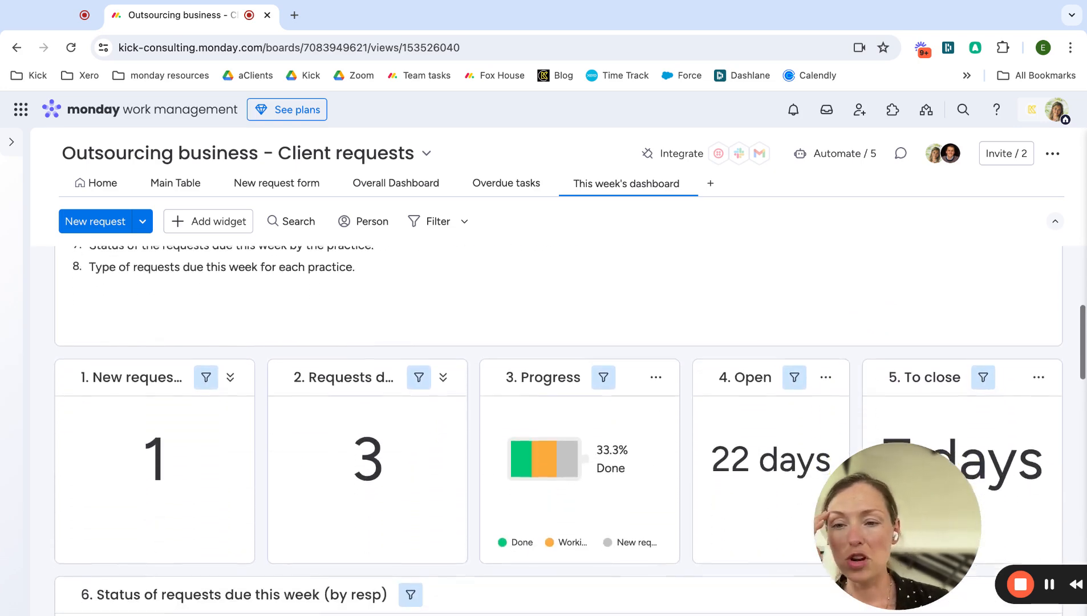
{"action": "scroll", "coordinate": [476, 407], "scroll_direction": "up", "scroll_amount": 5}
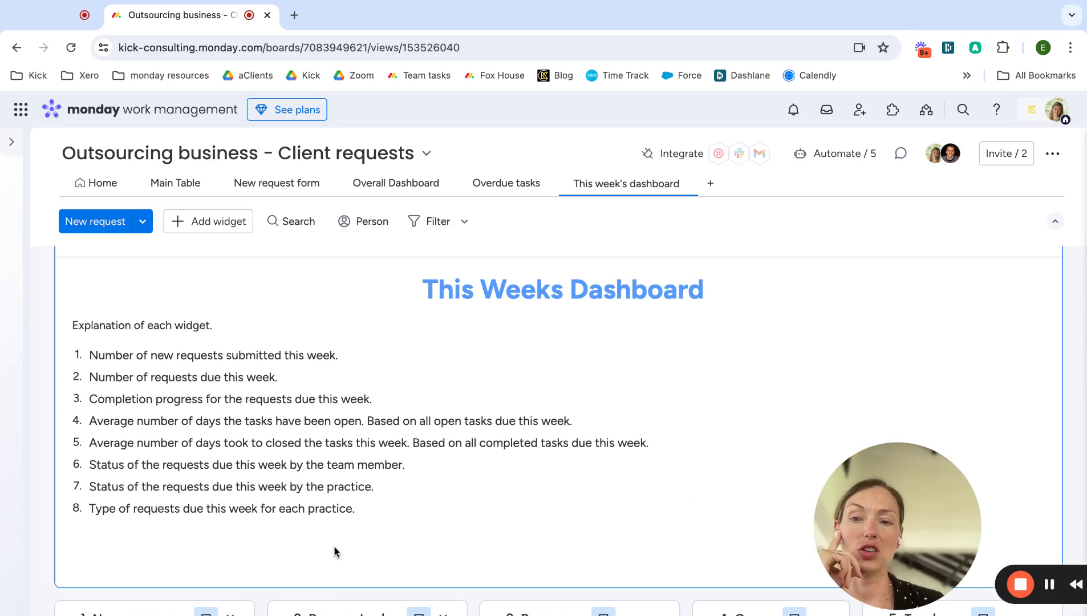
{"action": "scroll", "coordinate": [32, 485], "scroll_direction": "down", "scroll_amount": 10}
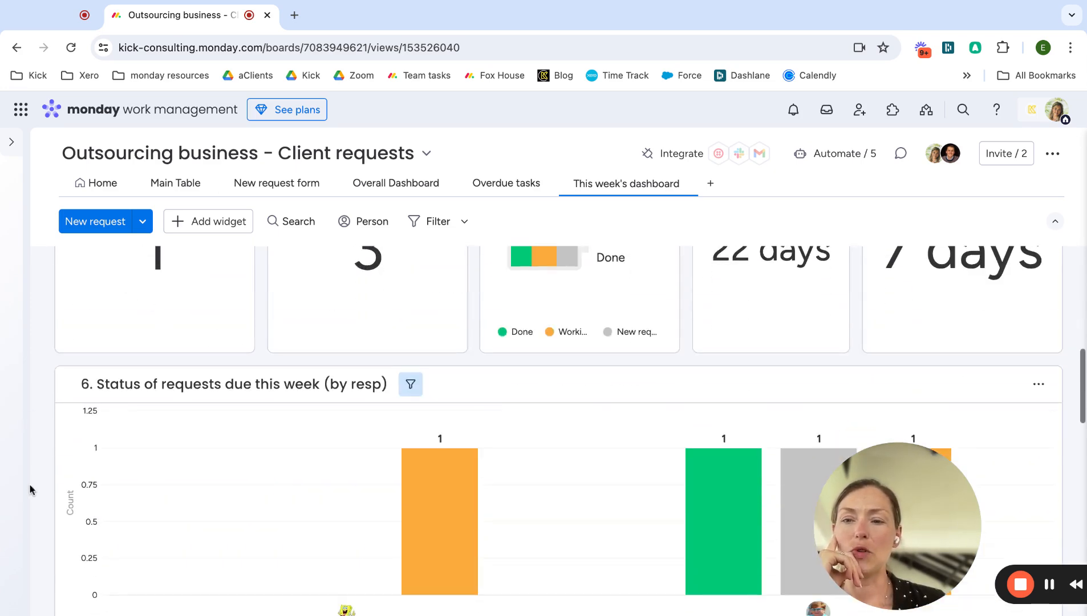
{"action": "scroll", "coordinate": [51, 498], "scroll_direction": "up", "scroll_amount": 3}
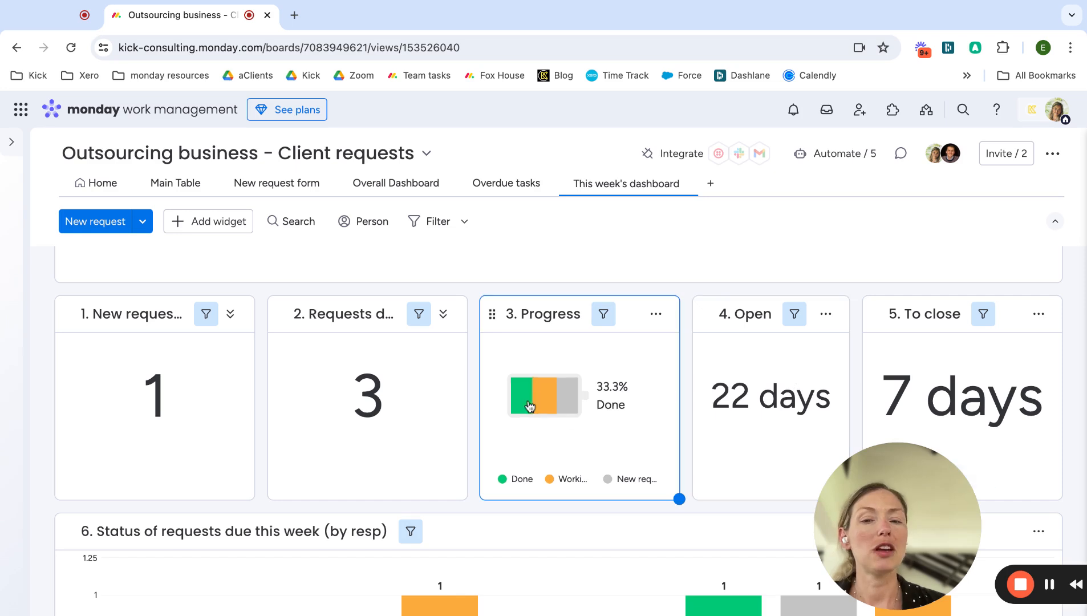
{"action": "mouse_move", "coordinate": [520, 399]}
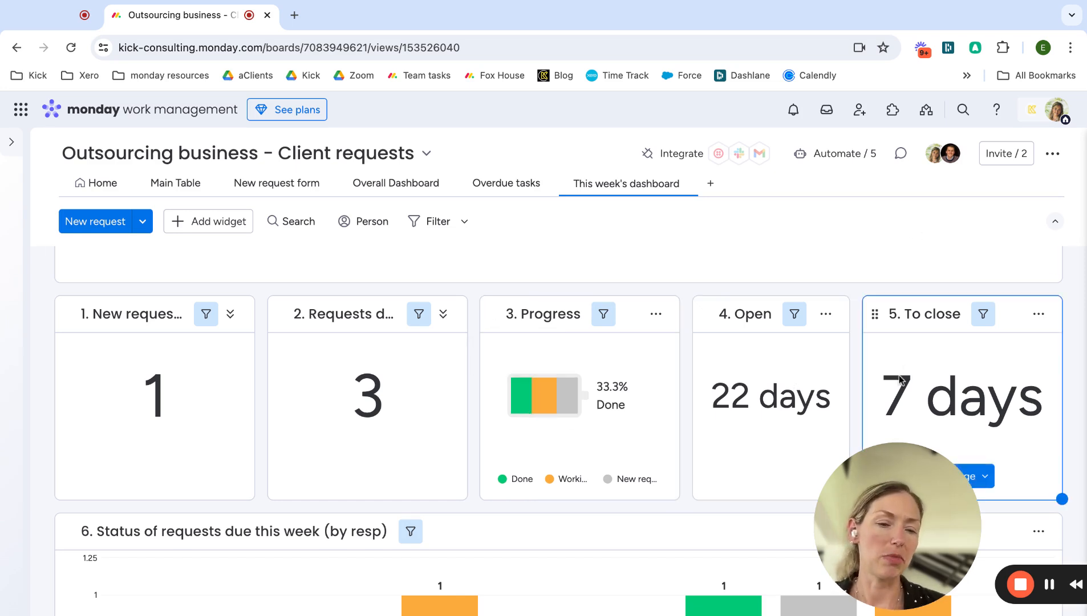
Examine this week's charts of request status by responsible person and by practice, and of request types by practice
{"action": "scroll", "coordinate": [900, 380], "scroll_direction": "down", "scroll_amount": 3}
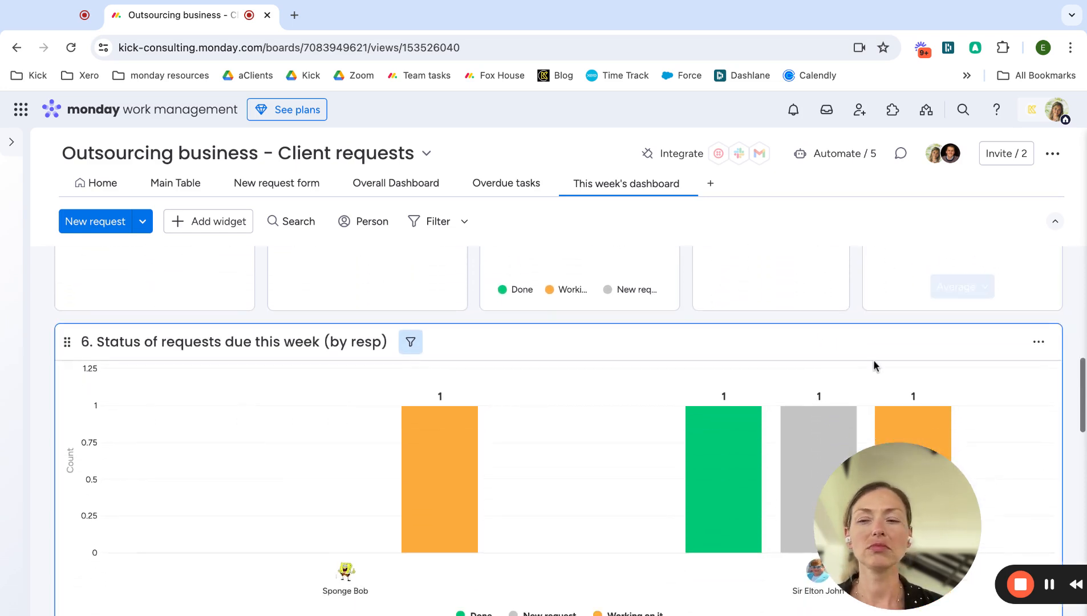
{"action": "scroll", "coordinate": [52, 386], "scroll_direction": "down", "scroll_amount": 1}
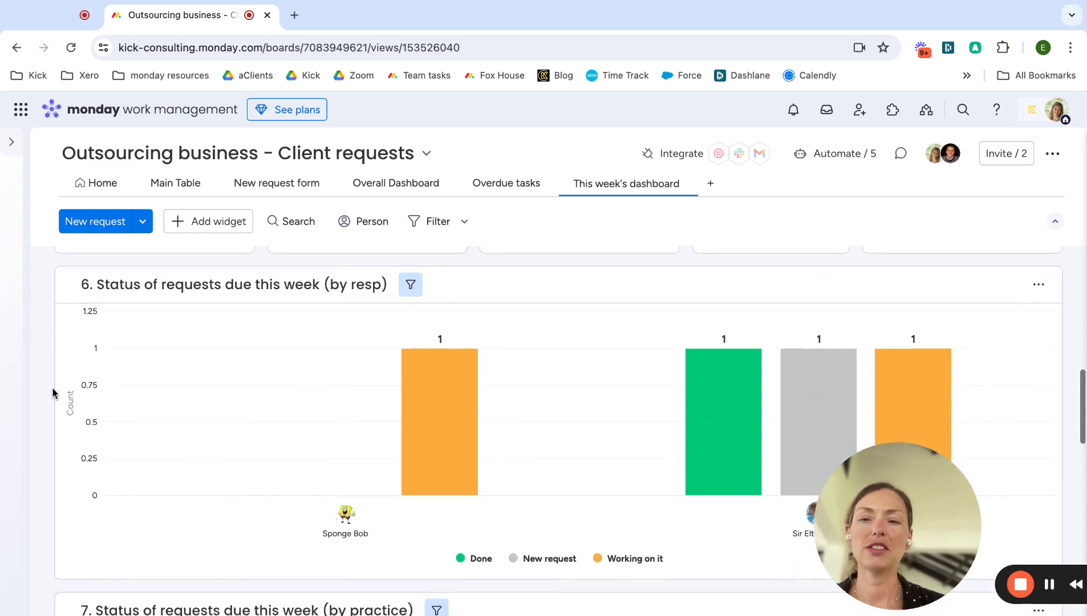
{"action": "mouse_move", "coordinate": [461, 417]}
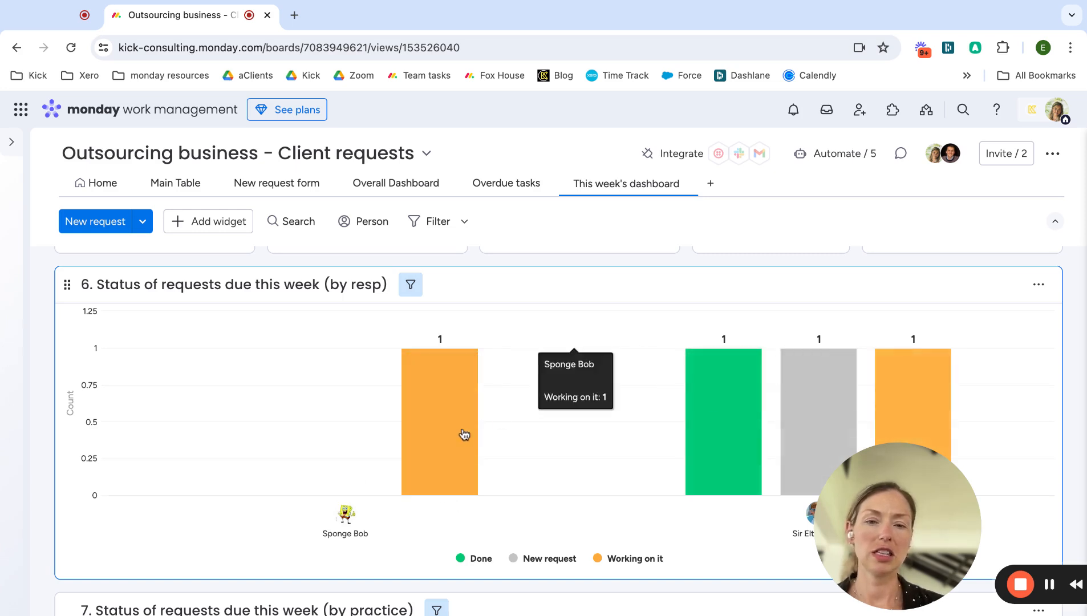
{"action": "scroll", "coordinate": [463, 433], "scroll_direction": "down", "scroll_amount": 6}
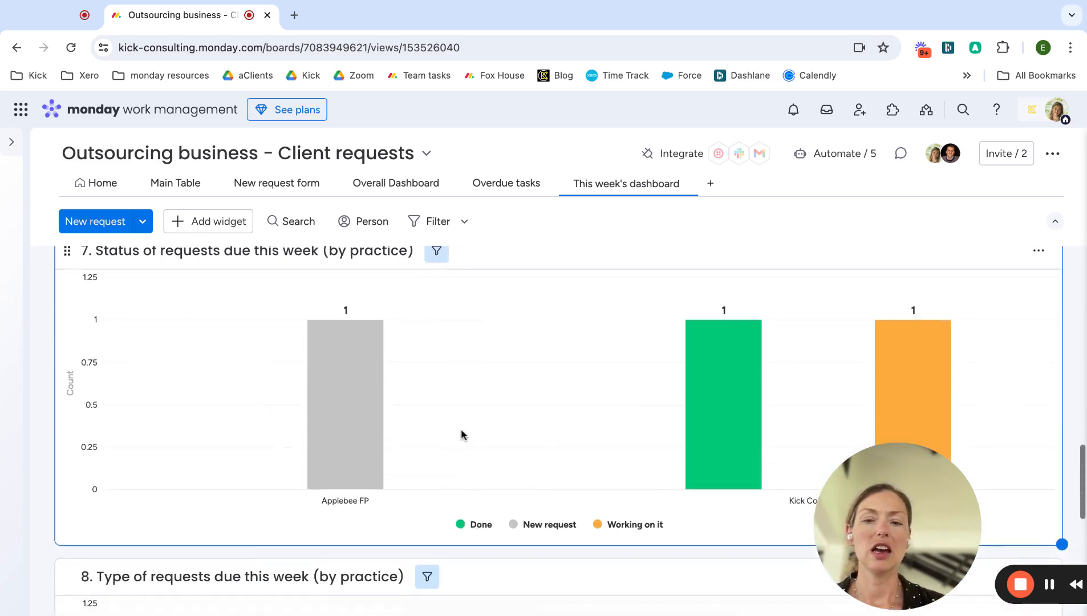
{"action": "scroll", "coordinate": [462, 434], "scroll_direction": "up", "scroll_amount": 1}
{"action": "mouse_move", "coordinate": [371, 410]}
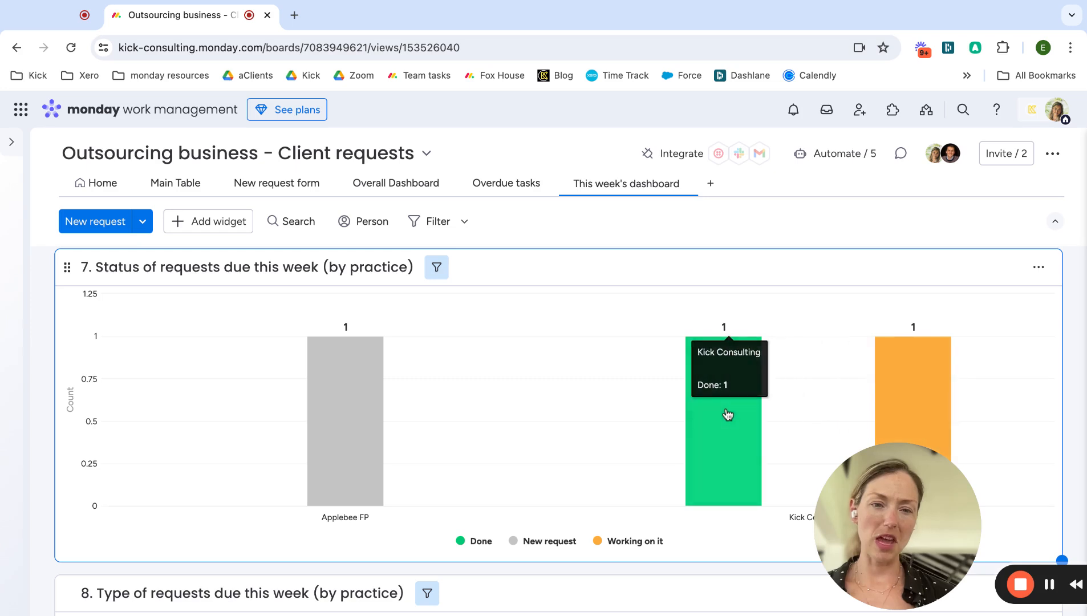
{"action": "scroll", "coordinate": [509, 420], "scroll_direction": "down", "scroll_amount": 5}
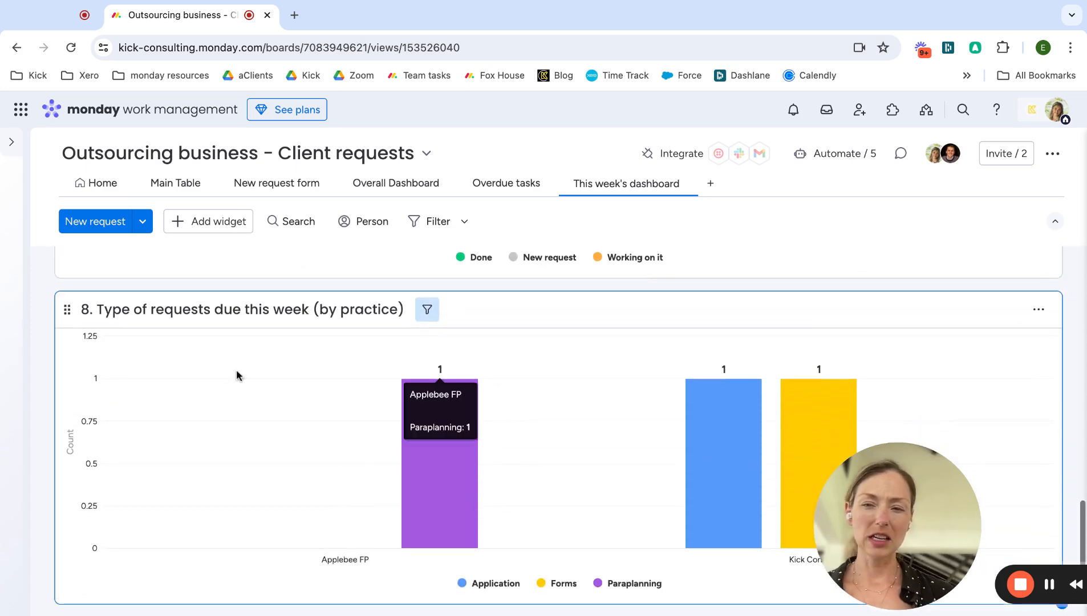
{"action": "scroll", "coordinate": [604, 368], "scroll_direction": "down", "scroll_amount": 1}
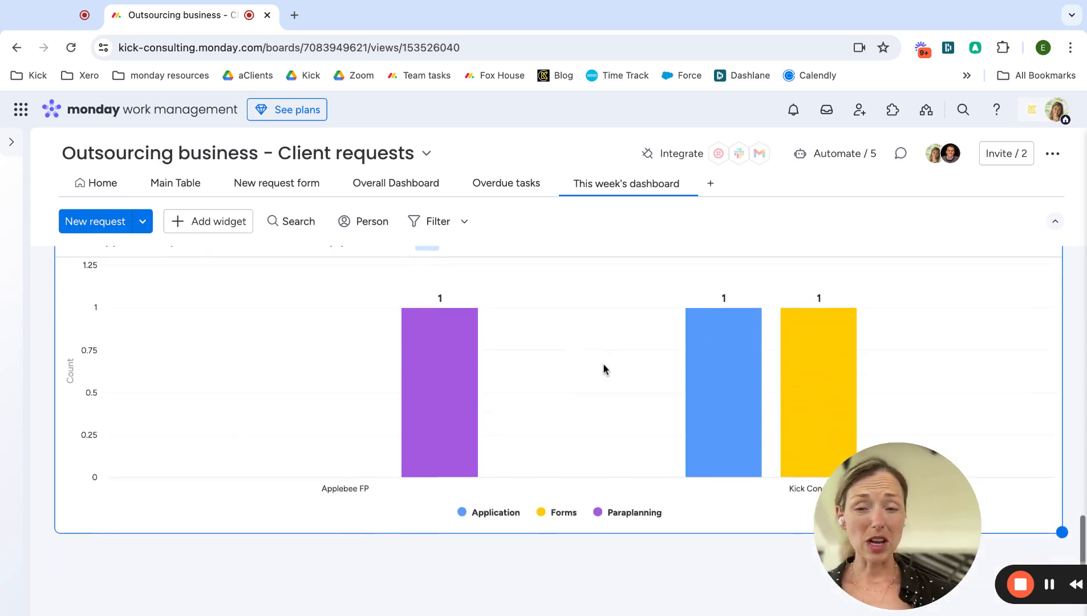
{"action": "scroll", "coordinate": [604, 369], "scroll_direction": "up", "scroll_amount": 1}
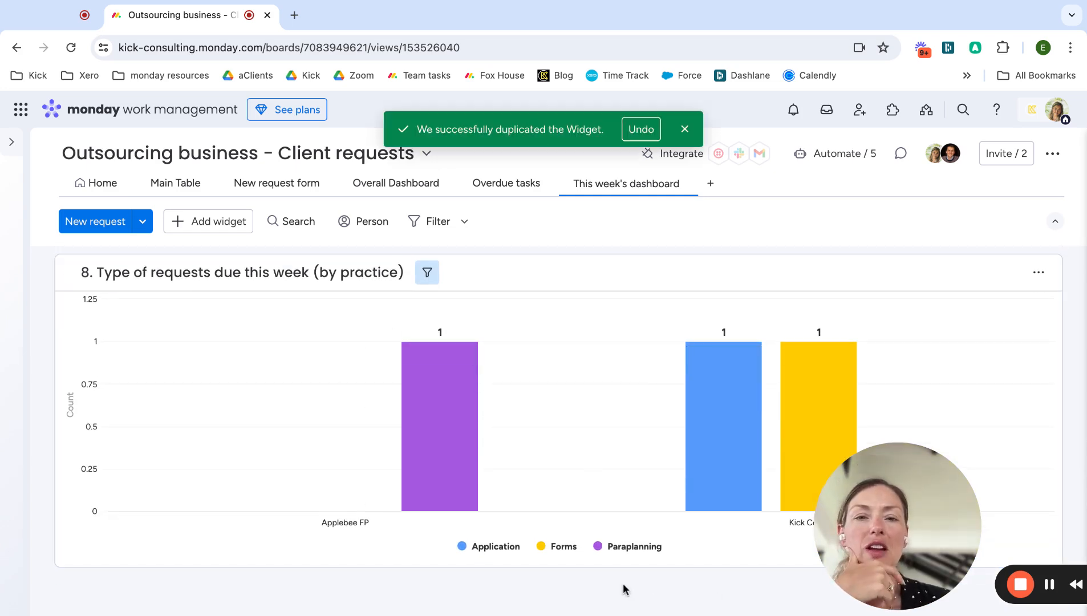
{"action": "scroll", "coordinate": [624, 589], "scroll_direction": "down", "scroll_amount": 1}
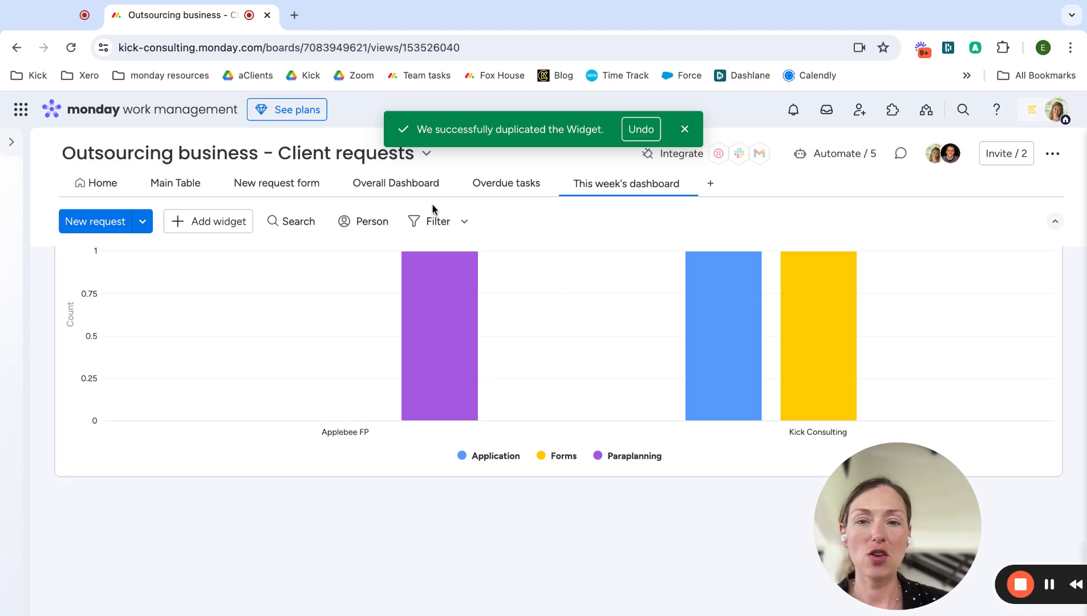
Open the Overall Dashboard and review its widget explanations, the numbered request and days widgets, and the monthly tasks per team member chart
{"action": "left_click", "coordinate": [411, 193]}
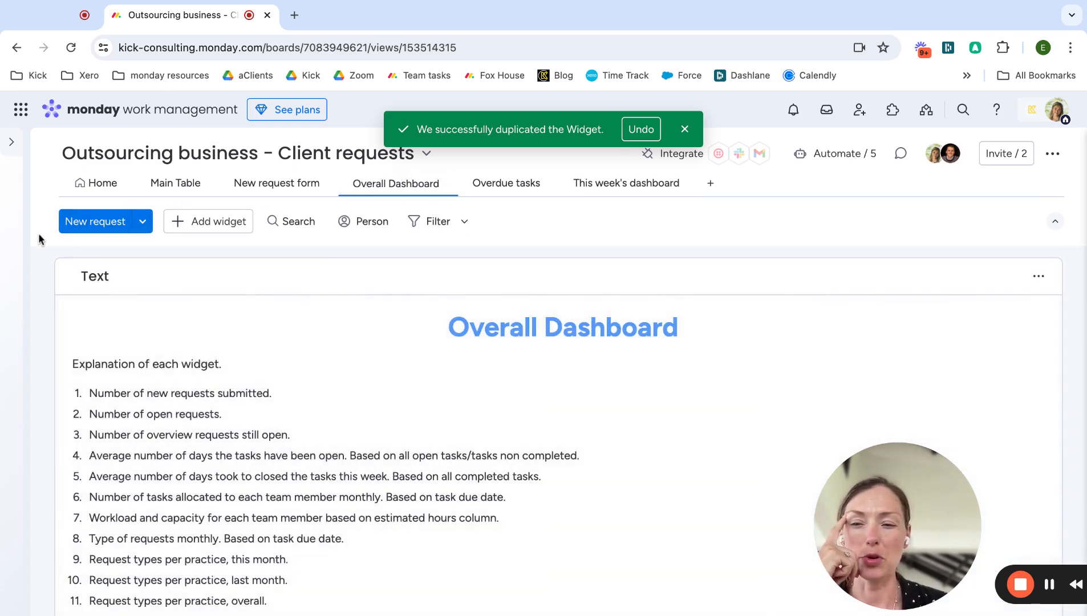
{"action": "scroll", "coordinate": [69, 354], "scroll_direction": "down", "scroll_amount": 3}
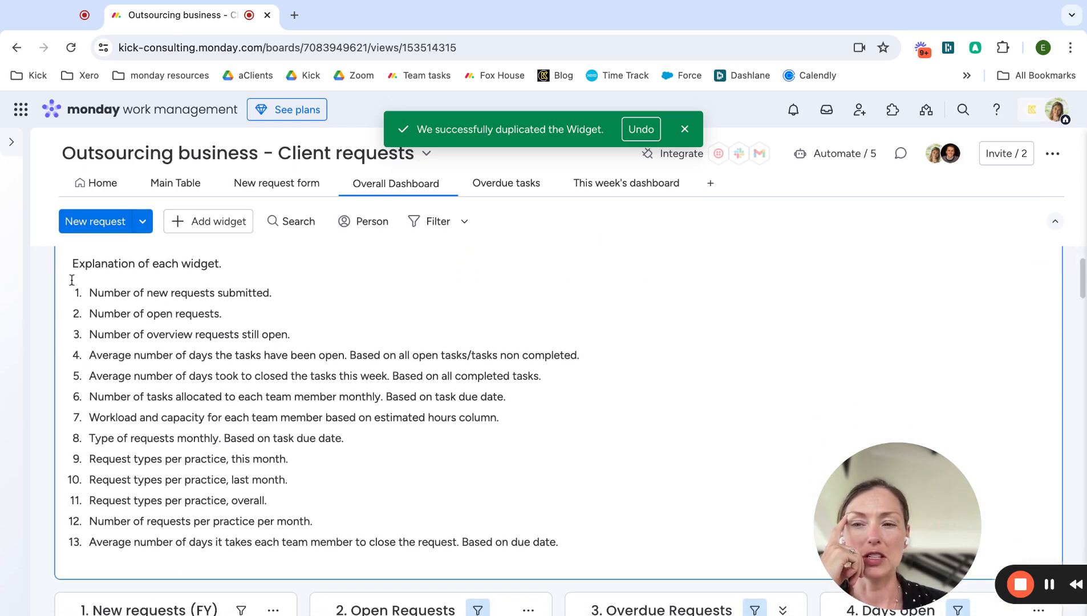
{"action": "scroll", "coordinate": [40, 564], "scroll_direction": "down", "scroll_amount": 10}
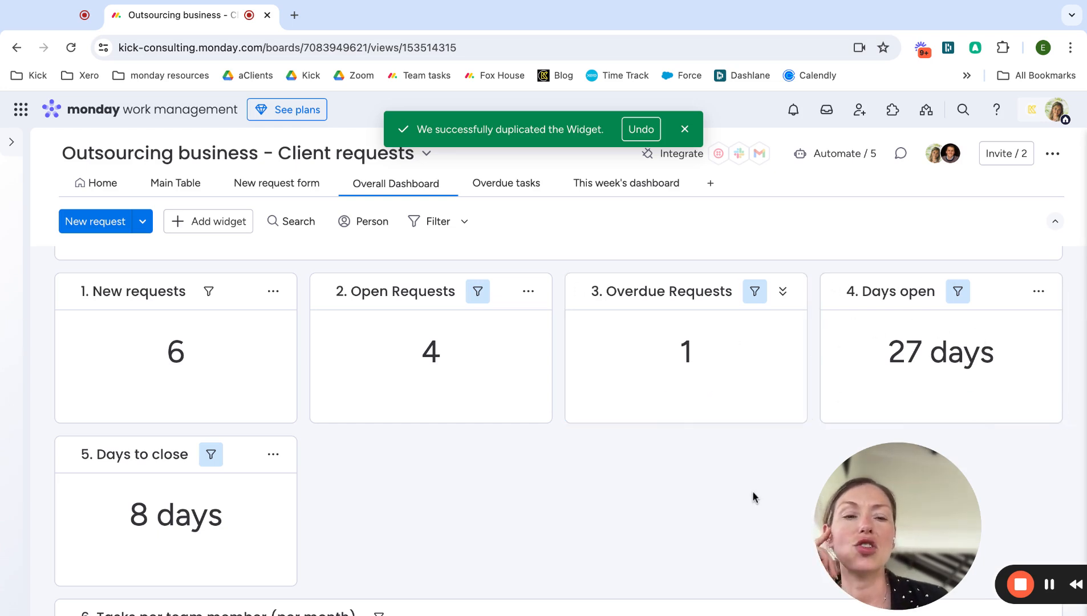
{"action": "scroll", "coordinate": [752, 493], "scroll_direction": "down", "scroll_amount": 2}
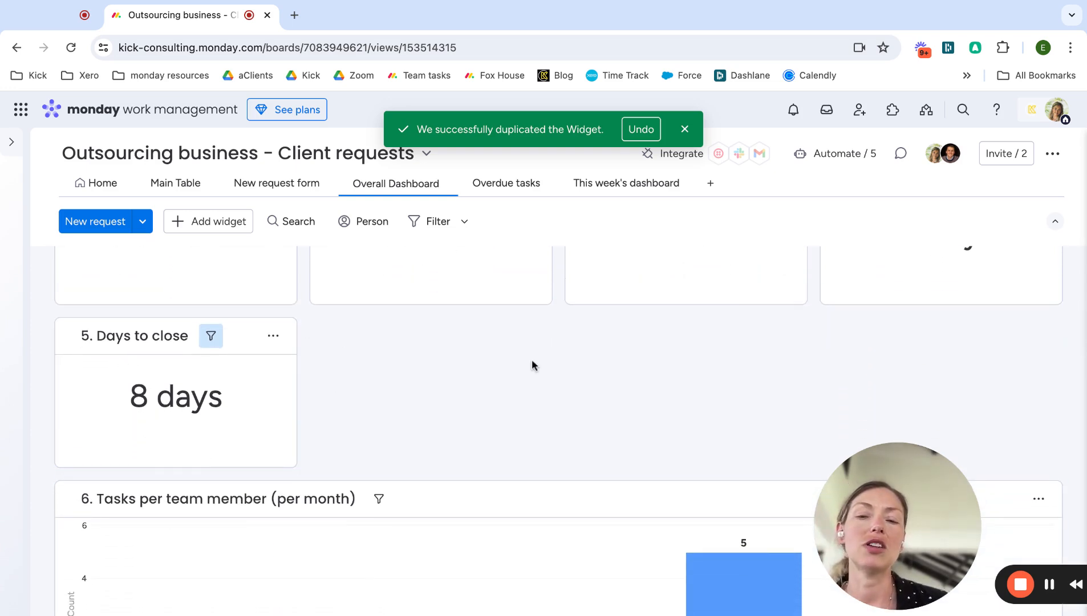
{"action": "scroll", "coordinate": [837, 505], "scroll_direction": "down", "scroll_amount": 4}
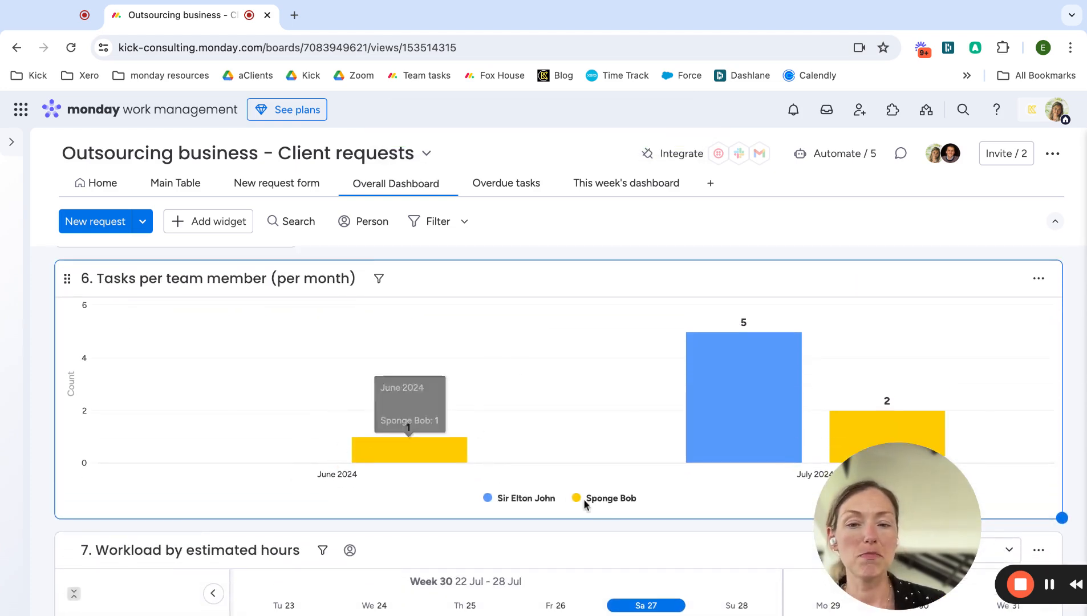
{"action": "mouse_move", "coordinate": [397, 437]}
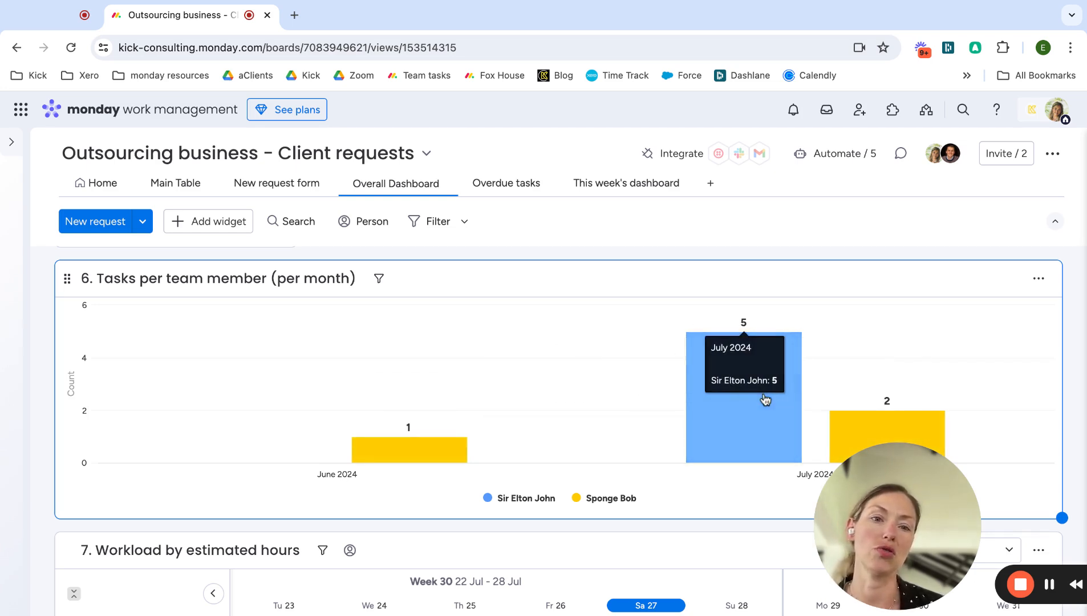
Check the Workload by estimated hours widget, and look up the Est hours and Person columns behind it in the Home view
{"action": "scroll", "coordinate": [765, 399], "scroll_direction": "down", "scroll_amount": 5}
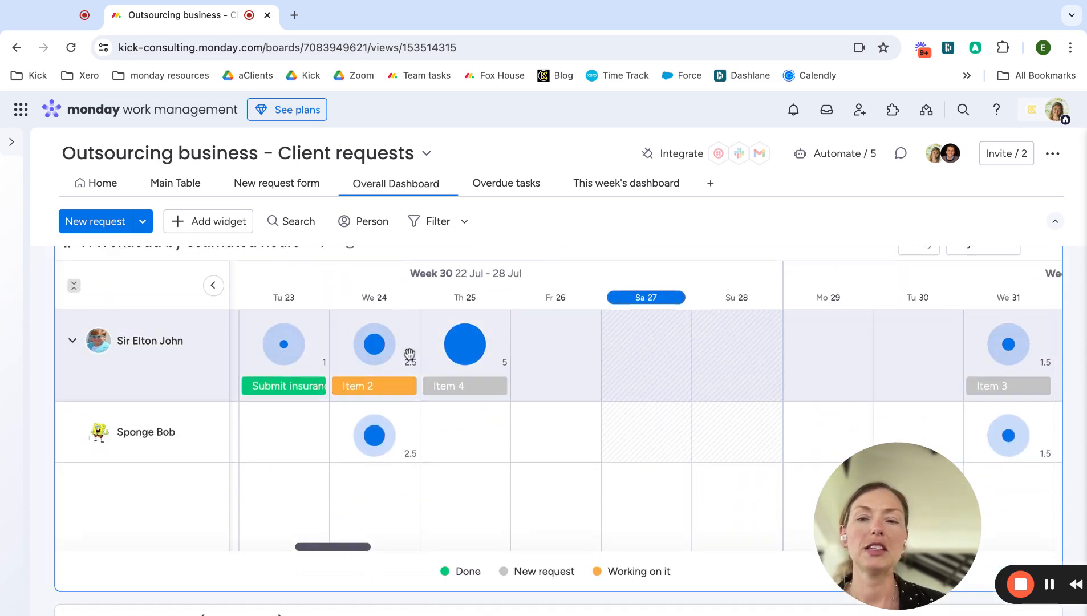
{"action": "left_click", "coordinate": [478, 350]}
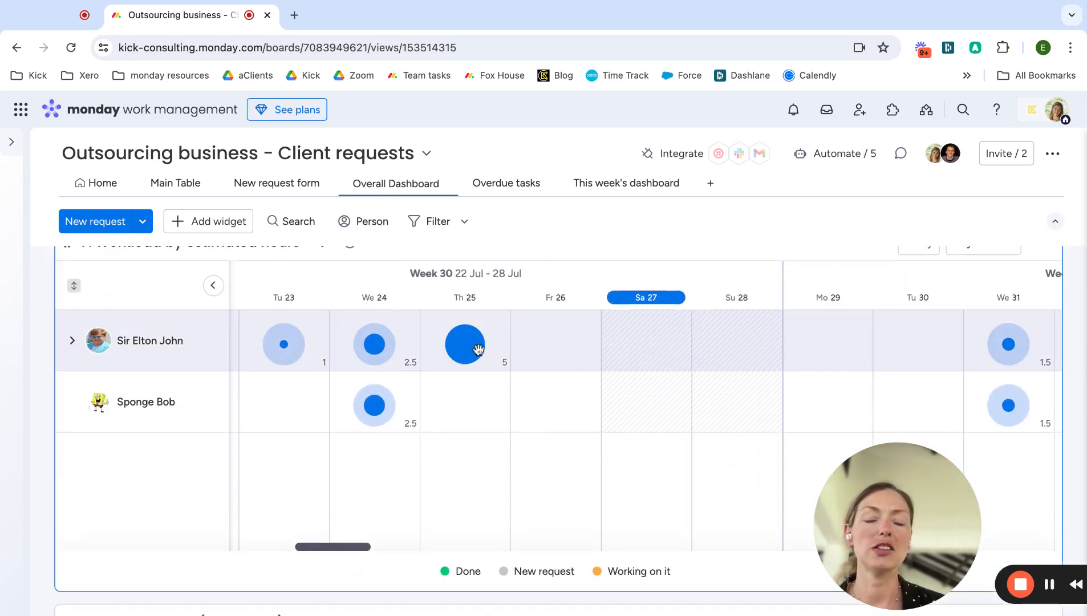
{"action": "left_click", "coordinate": [106, 183]}
{"action": "scroll", "coordinate": [735, 369], "scroll_direction": "right", "scroll_amount": 5}
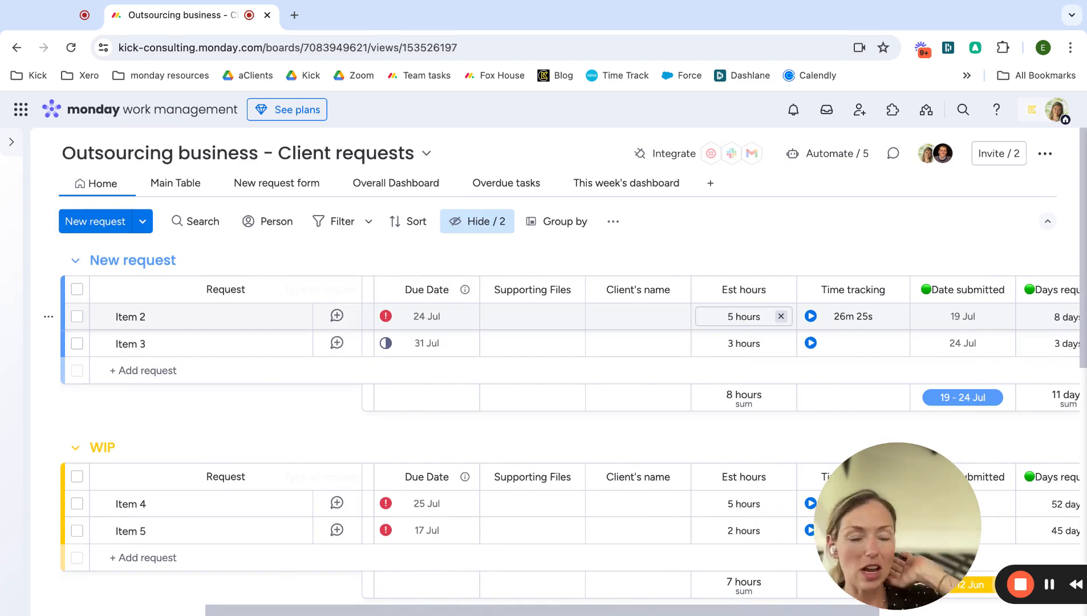
{"action": "scroll", "coordinate": [741, 317], "scroll_direction": "left", "scroll_amount": 5}
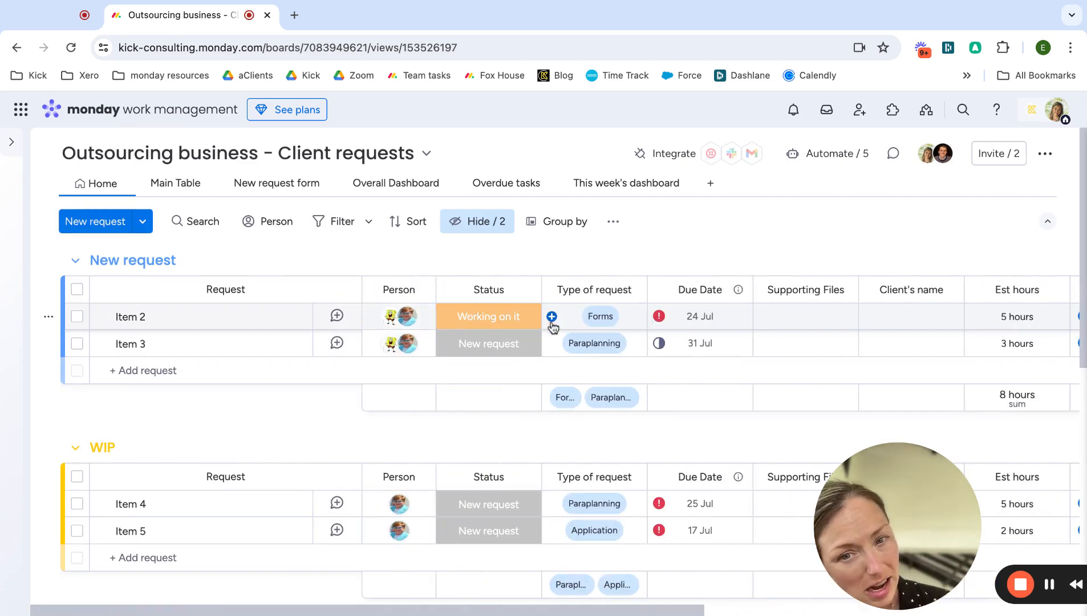
{"action": "scroll", "coordinate": [688, 331], "scroll_direction": "right", "scroll_amount": 4}
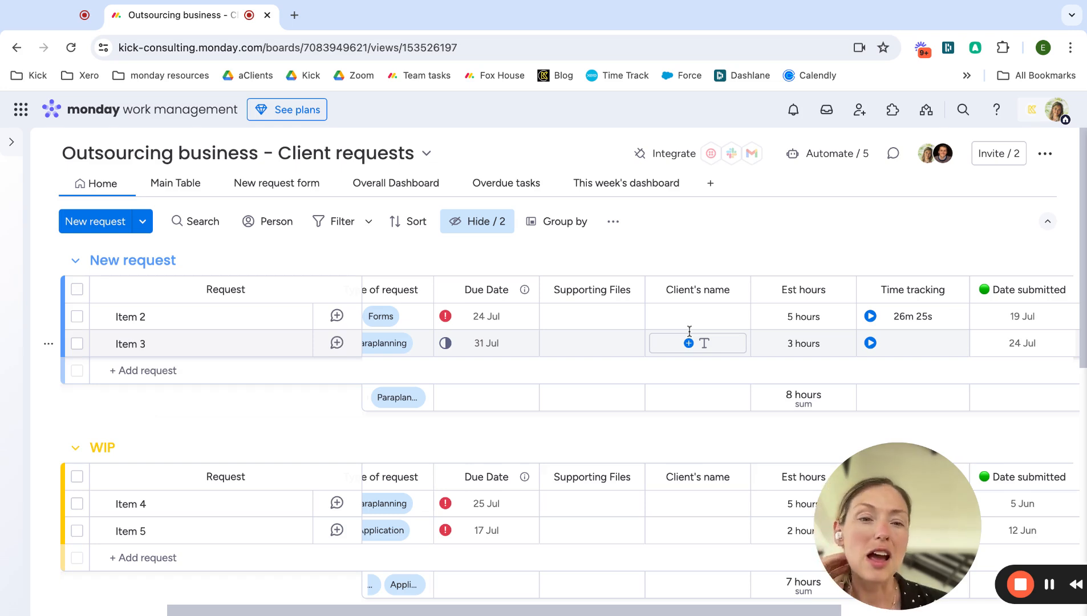
{"action": "scroll", "coordinate": [697, 343], "scroll_direction": "left", "scroll_amount": 3}
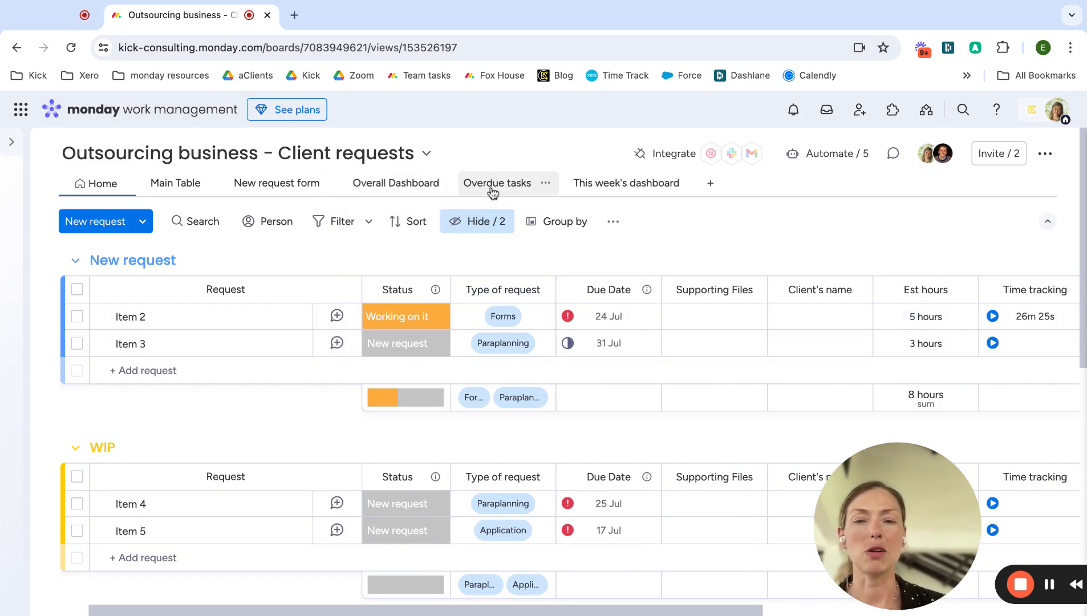
Return to the Overall Dashboard and examine the team members' workload and the Request types (per month) chart
{"action": "left_click", "coordinate": [419, 184]}
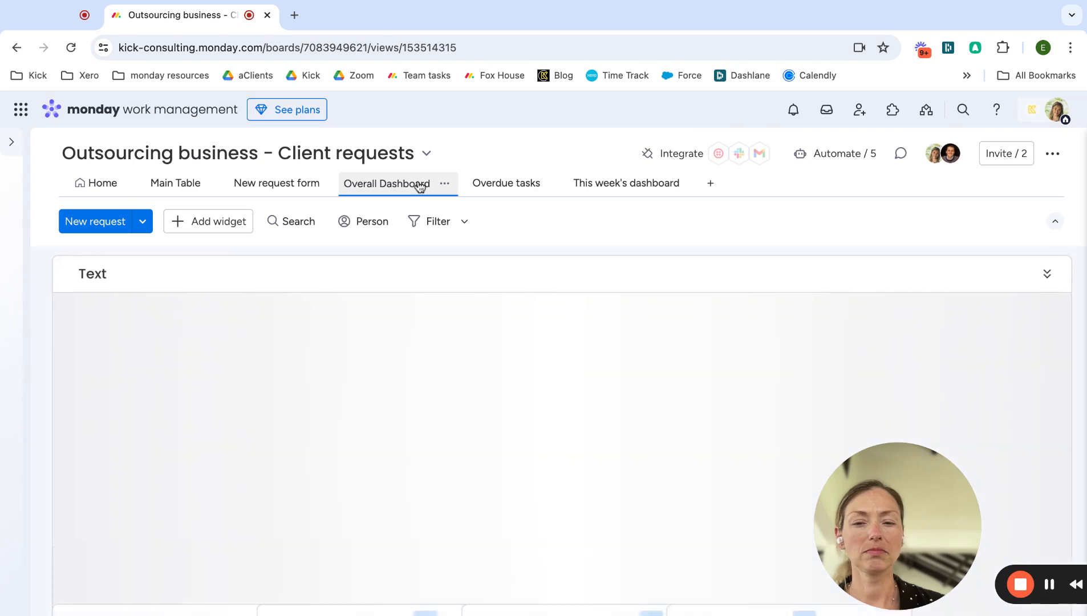
{"action": "mouse_move", "coordinate": [47, 295]}
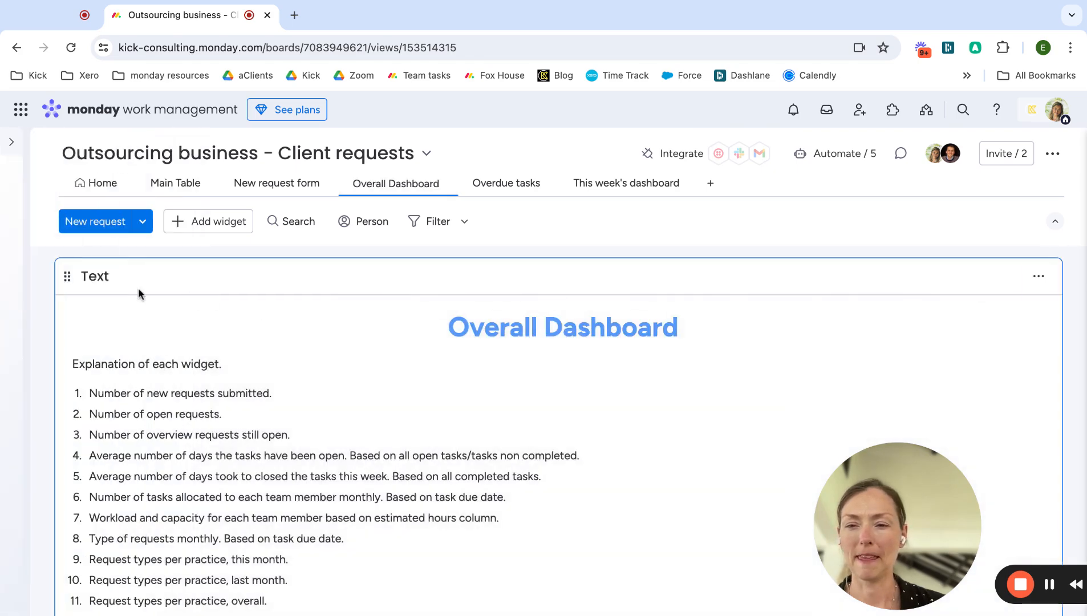
{"action": "scroll", "coordinate": [139, 294], "scroll_direction": "down", "scroll_amount": 10}
{"action": "scroll", "coordinate": [140, 299], "scroll_direction": "down", "scroll_amount": 10}
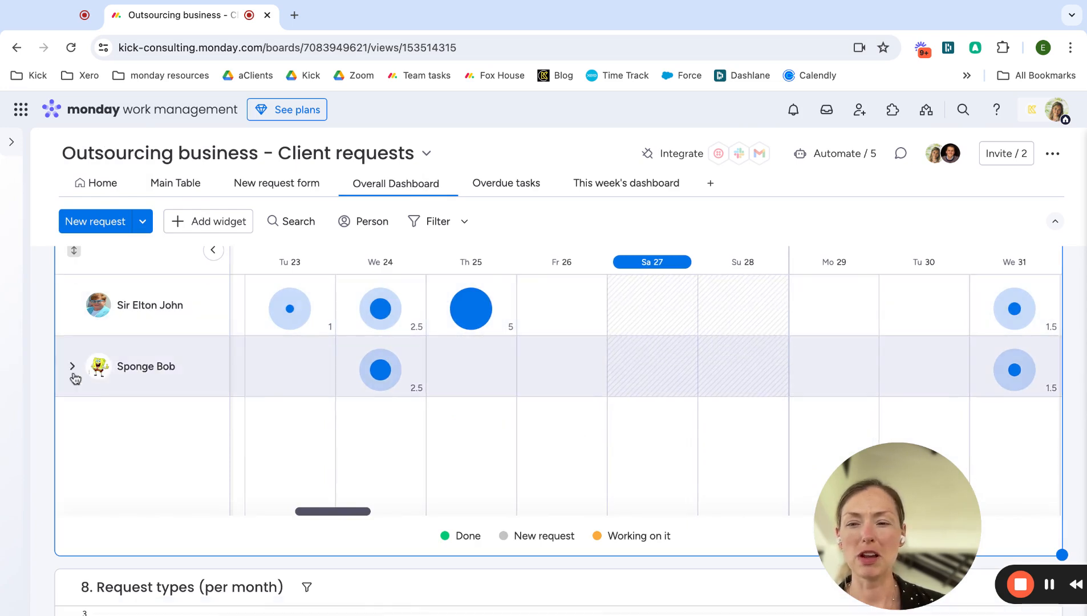
{"action": "scroll", "coordinate": [48, 393], "scroll_direction": "down", "scroll_amount": 1}
{"action": "scroll", "coordinate": [49, 393], "scroll_direction": "down", "scroll_amount": 5}
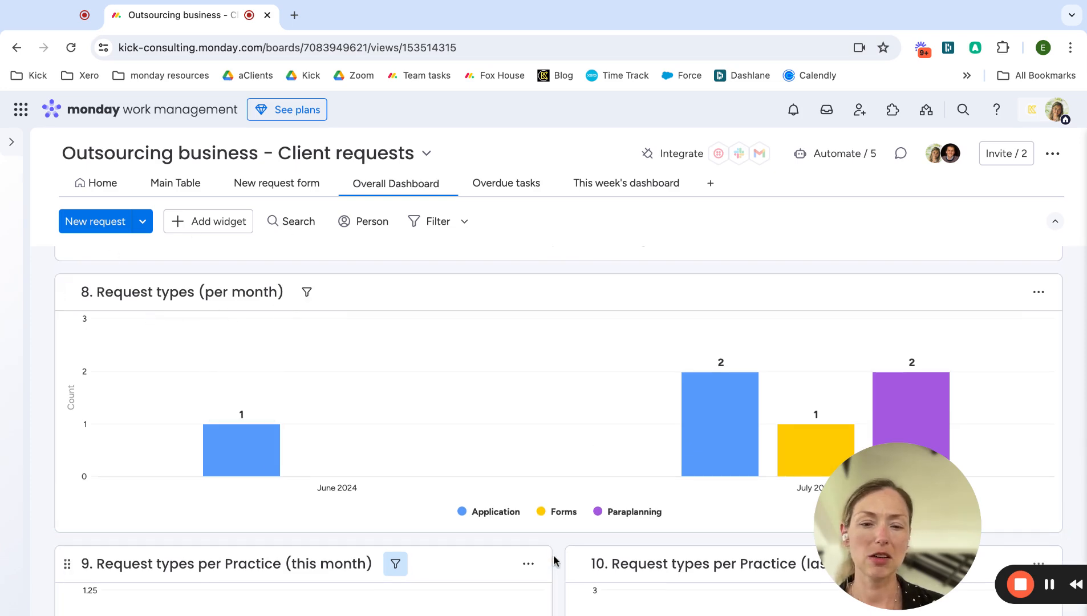
{"action": "scroll", "coordinate": [553, 560], "scroll_direction": "down", "scroll_amount": 2}
{"action": "mouse_move", "coordinate": [251, 377]}
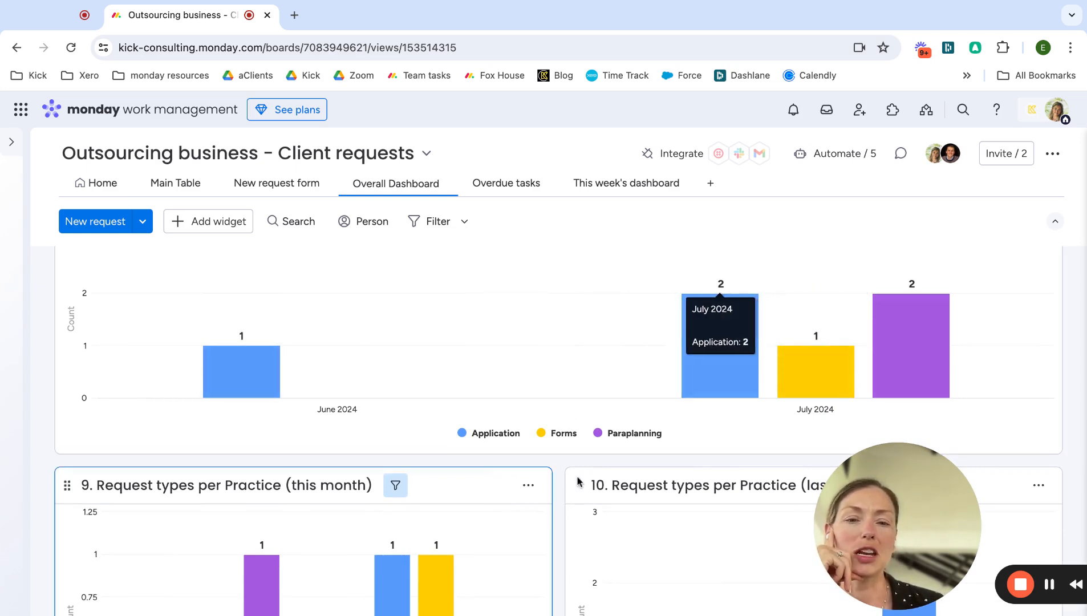
Compare the charts of request types per practice for this month and last month, and show which widget types can be added
{"action": "scroll", "coordinate": [566, 467], "scroll_direction": "down", "scroll_amount": 4}
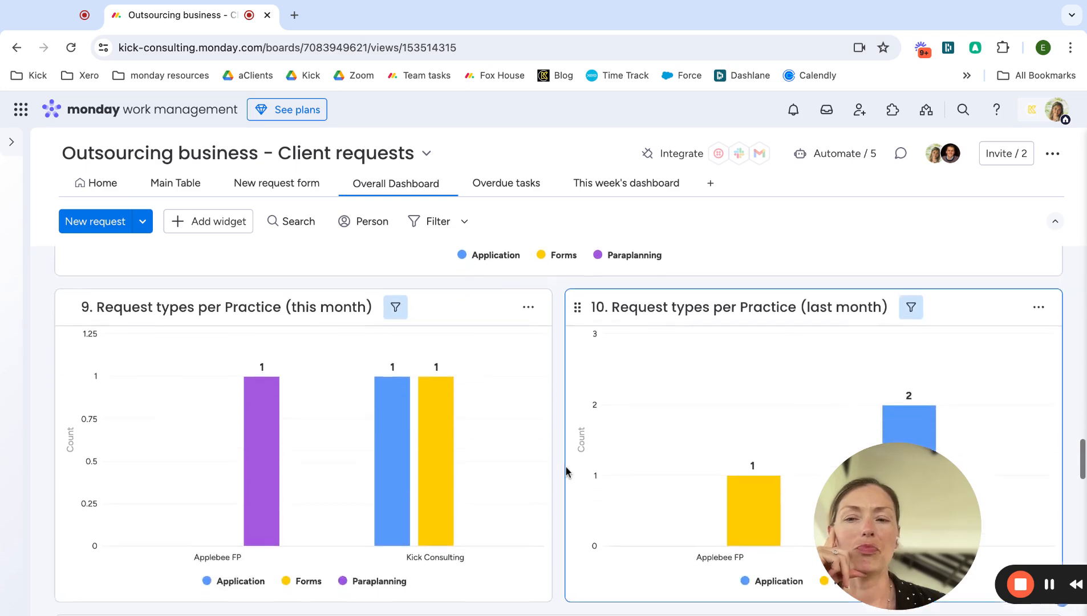
{"action": "scroll", "coordinate": [566, 471], "scroll_direction": "down", "scroll_amount": 1}
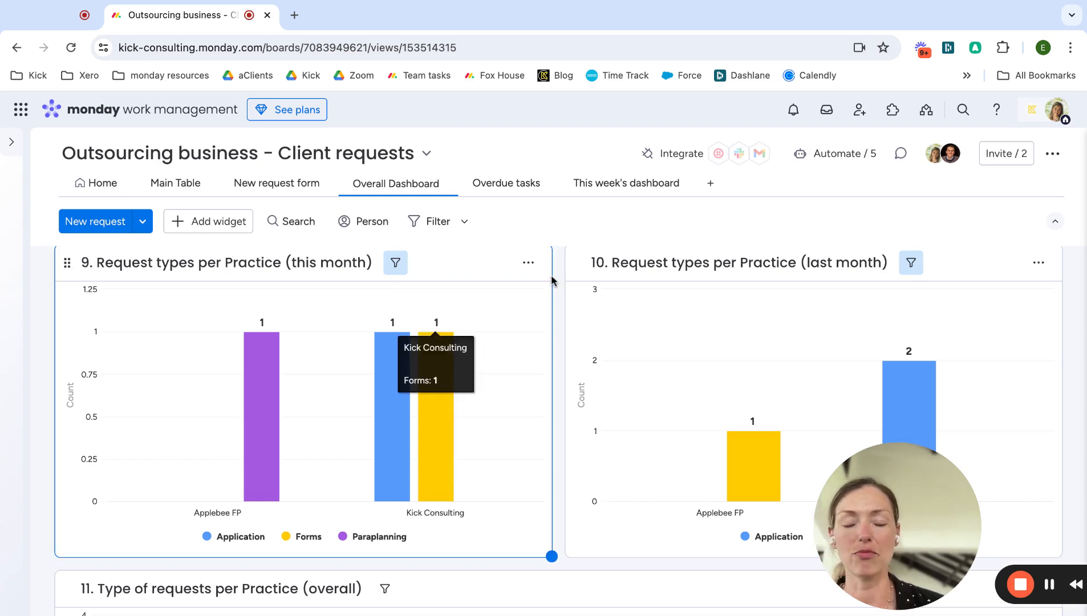
{"action": "left_click", "coordinate": [171, 222]}
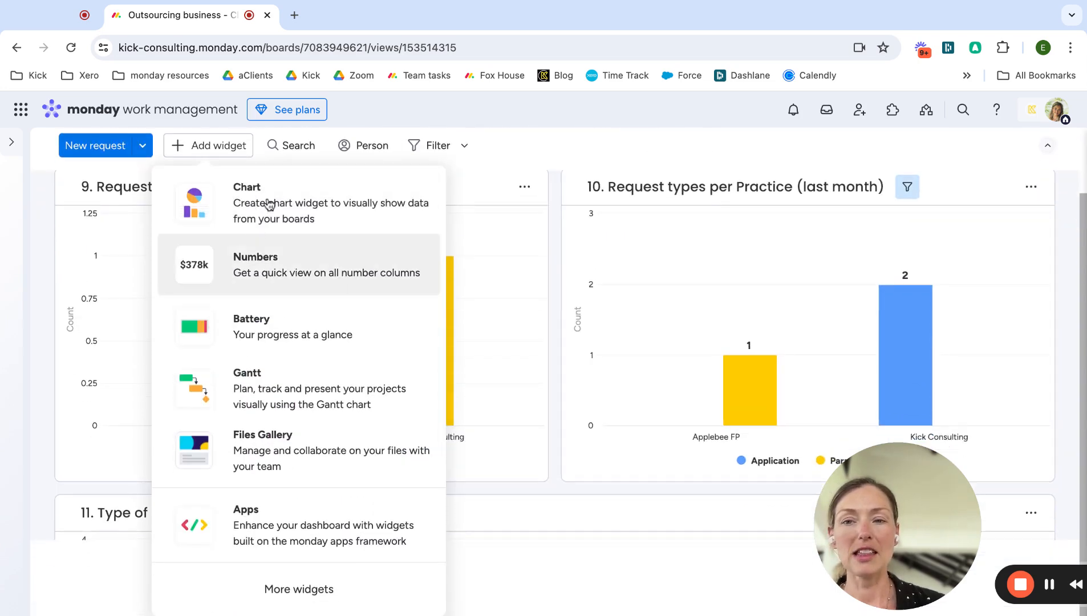
{"action": "left_click", "coordinate": [556, 209]}
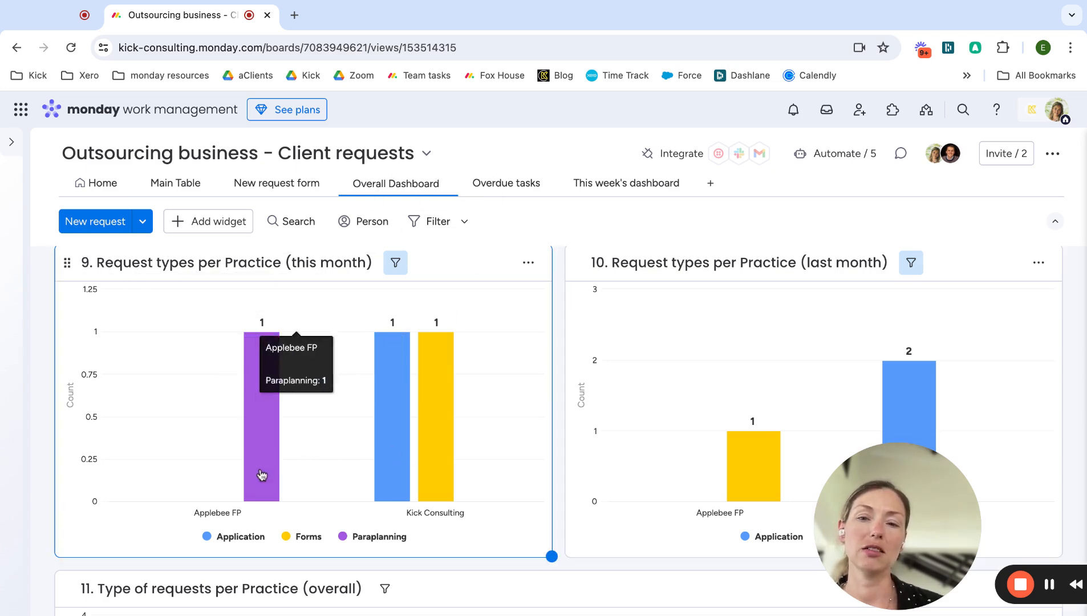
Examine the charts of overall request types per practice, requests per month per practice, and average days to completion per staff
{"action": "scroll", "coordinate": [562, 395], "scroll_direction": "down", "scroll_amount": 5}
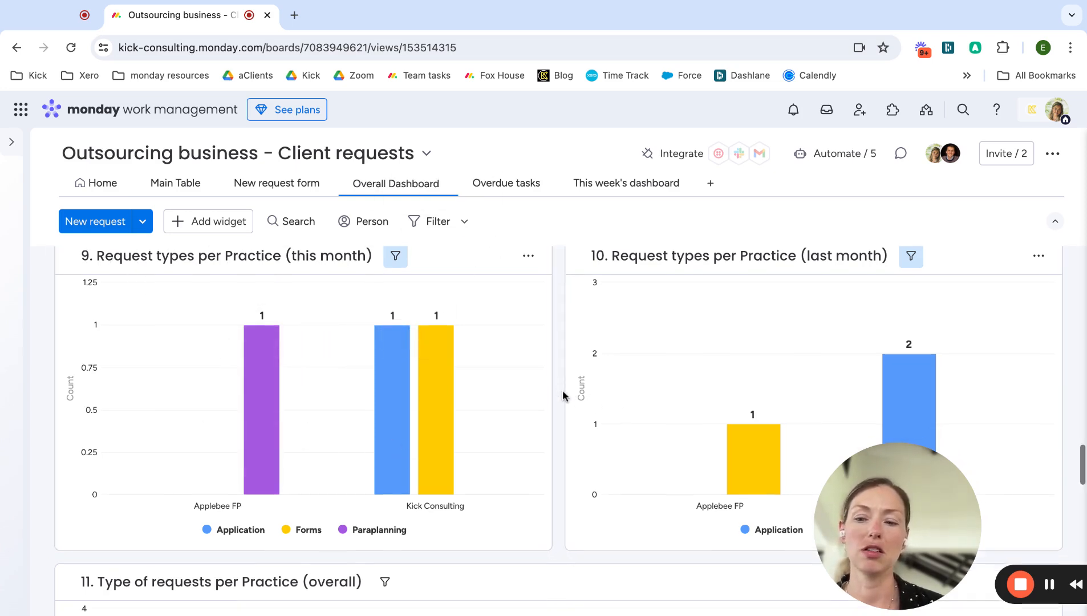
{"action": "scroll", "coordinate": [562, 395], "scroll_direction": "down", "scroll_amount": 3}
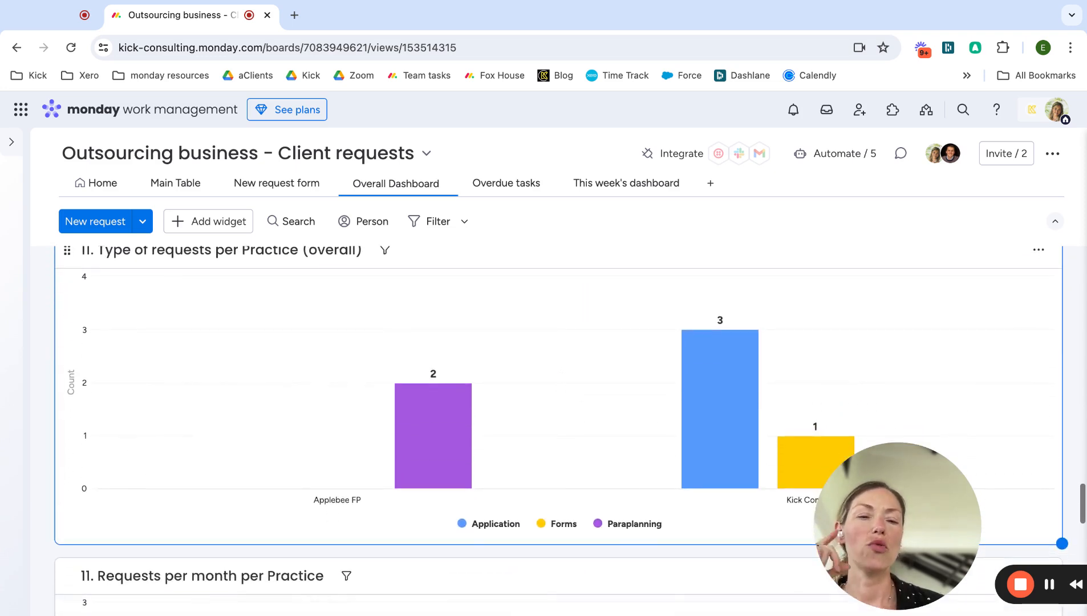
{"action": "scroll", "coordinate": [557, 431], "scroll_direction": "down", "scroll_amount": 7}
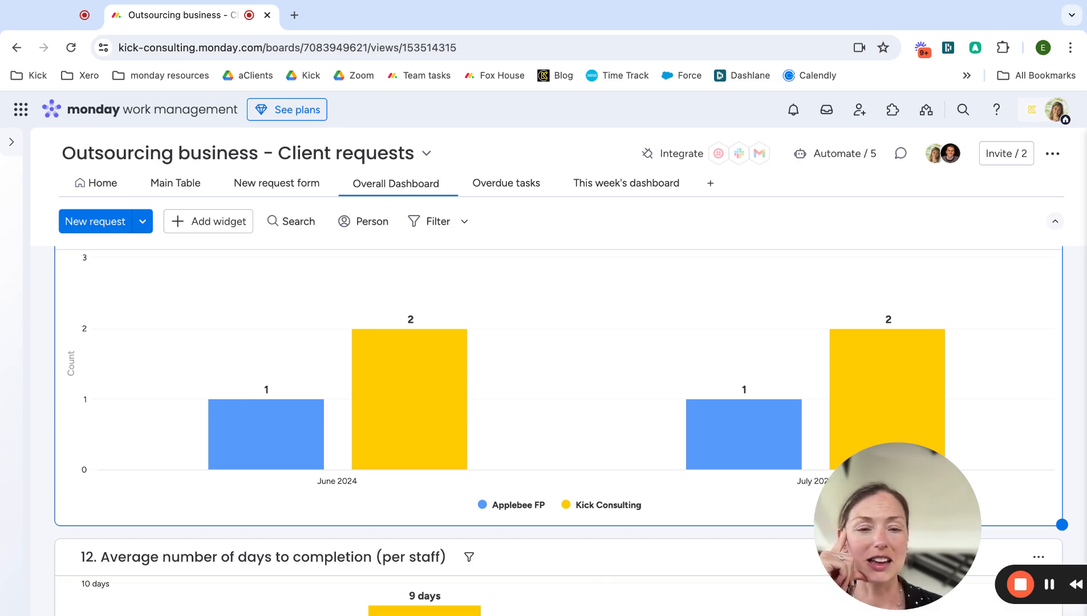
{"action": "mouse_move", "coordinate": [440, 352]}
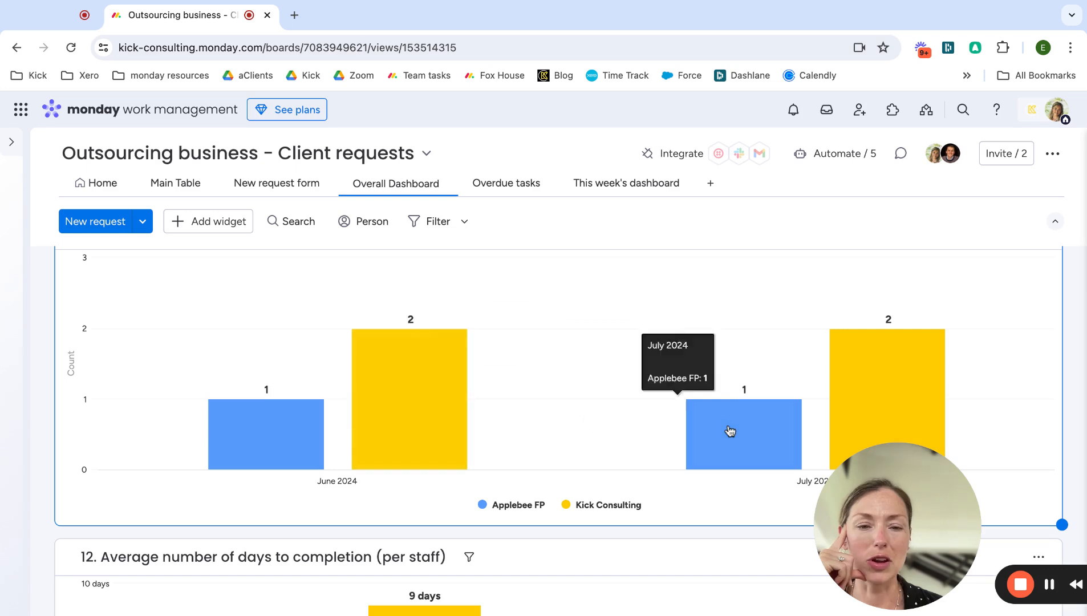
{"action": "scroll", "coordinate": [624, 375], "scroll_direction": "down", "scroll_amount": 4}
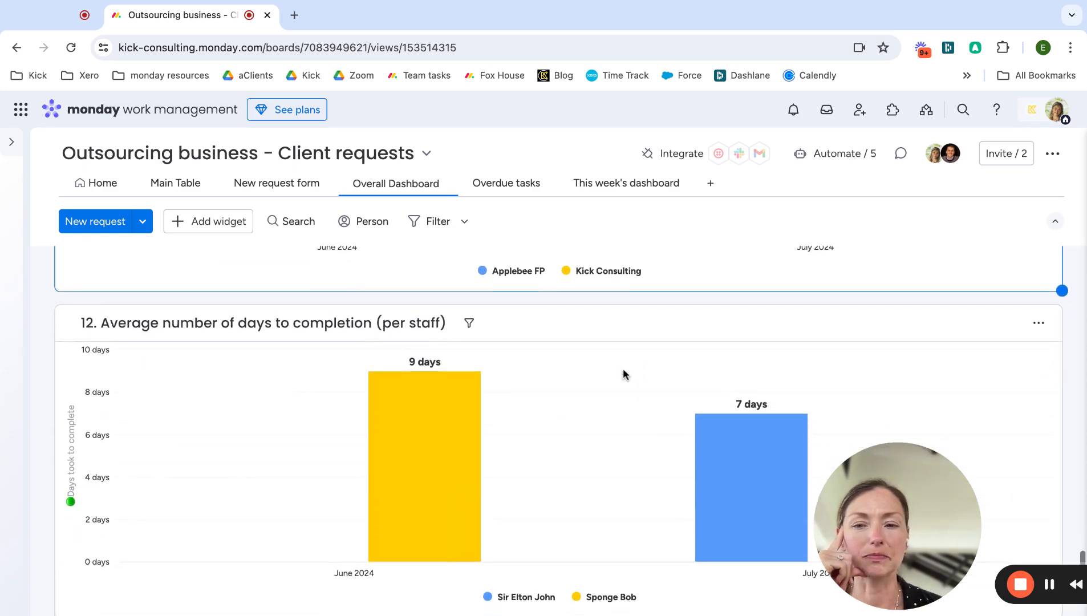
{"action": "scroll", "coordinate": [623, 374], "scroll_direction": "down", "scroll_amount": 1}
{"action": "scroll", "coordinate": [623, 375], "scroll_direction": "up", "scroll_amount": 1}
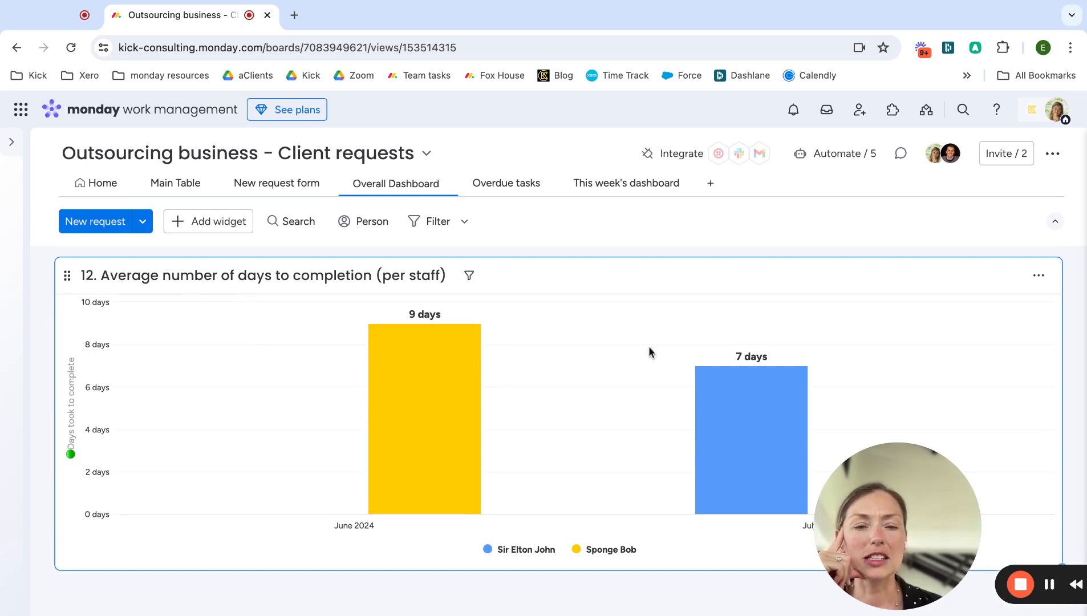
{"action": "mouse_move", "coordinate": [444, 397]}
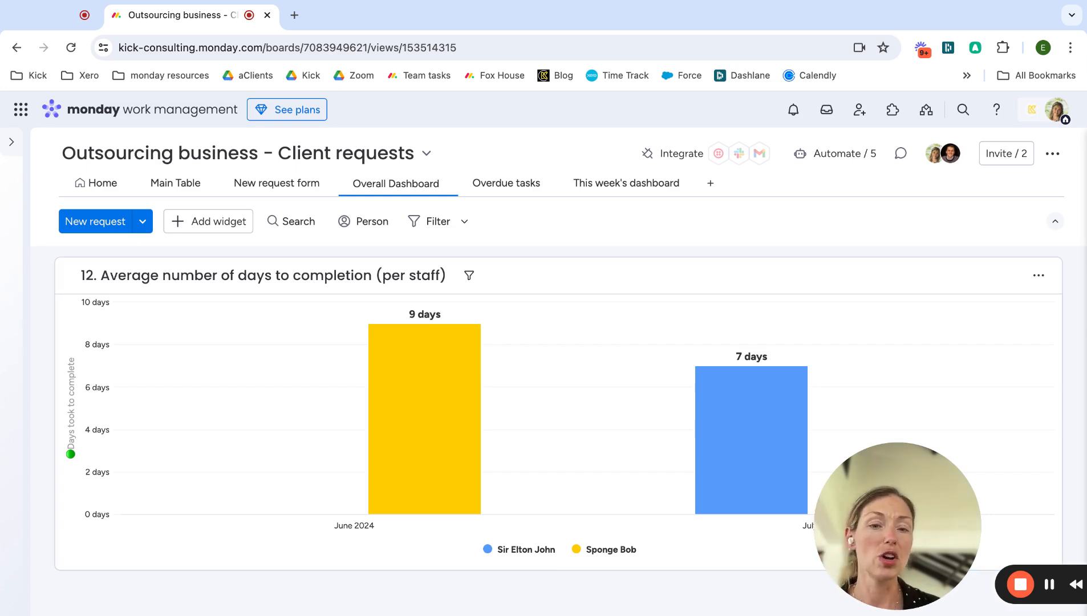
{"action": "scroll", "coordinate": [633, 509], "scroll_direction": "down", "scroll_amount": 2}
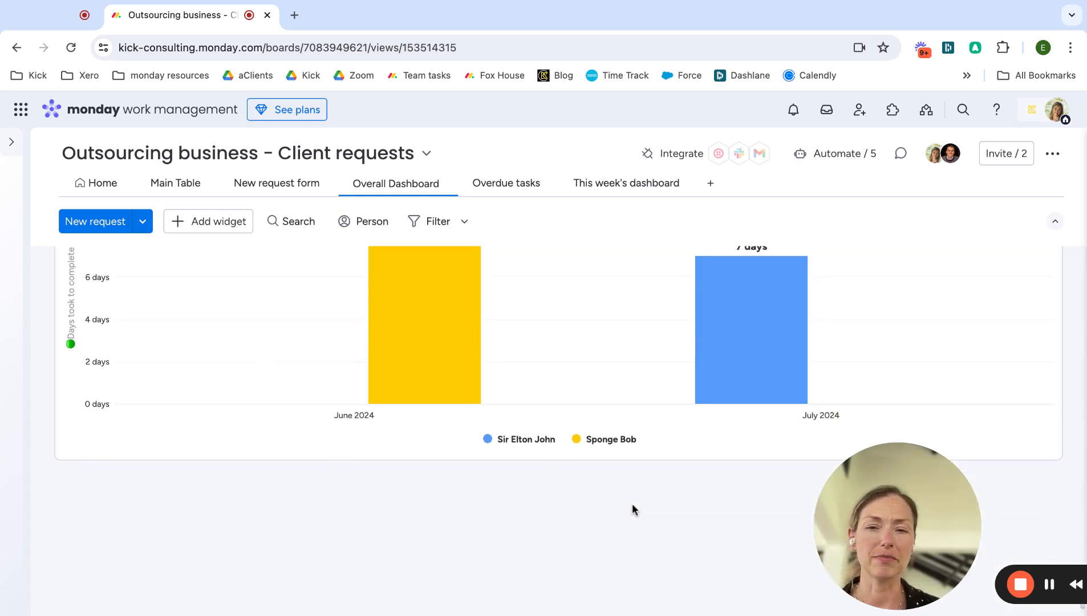
Go back to the dashboard's widget explanations and reopen the Home view of the client requests board
{"action": "scroll", "coordinate": [645, 479], "scroll_direction": "up", "scroll_amount": 15}
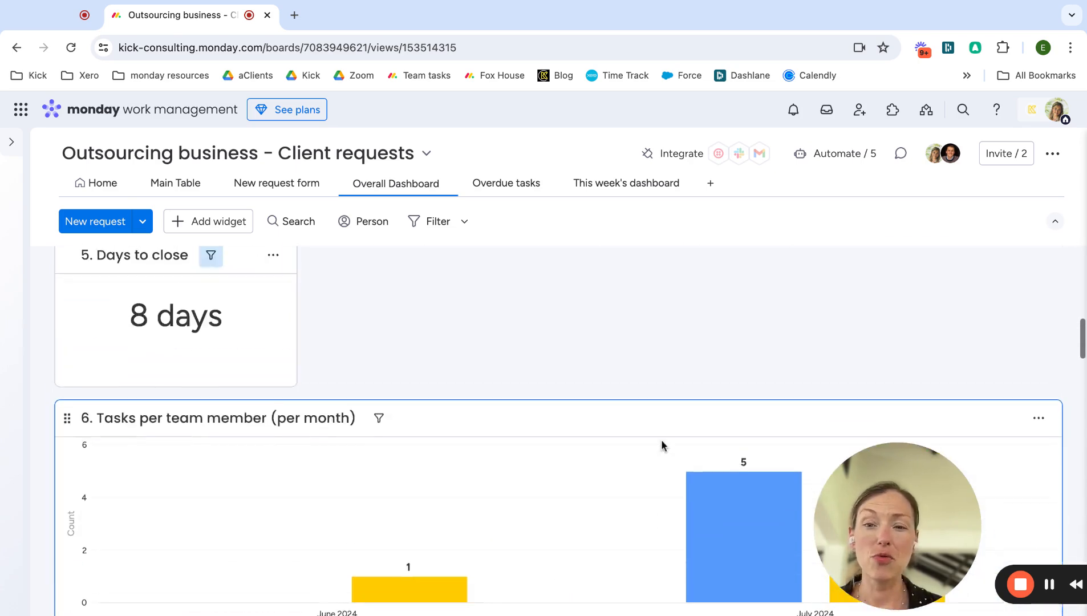
{"action": "scroll", "coordinate": [660, 444], "scroll_direction": "up", "scroll_amount": 10}
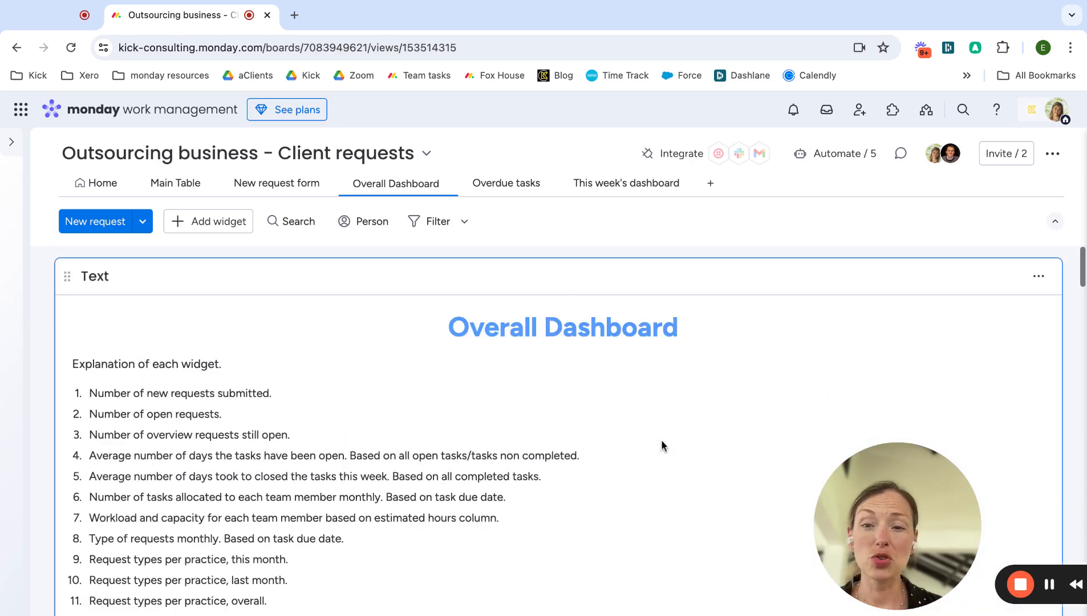
{"action": "left_click", "coordinate": [93, 183]}
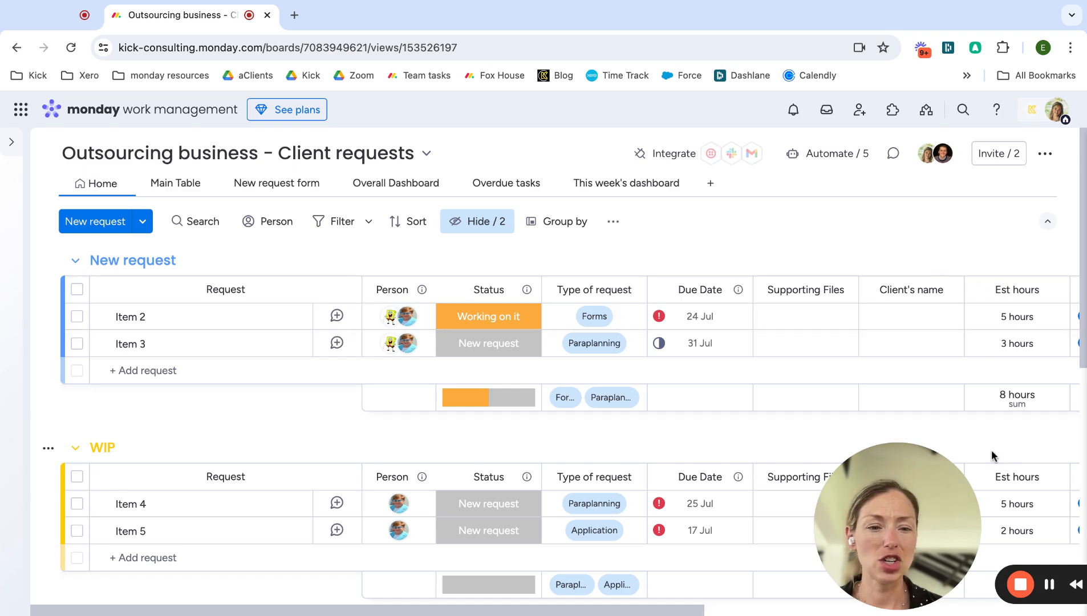